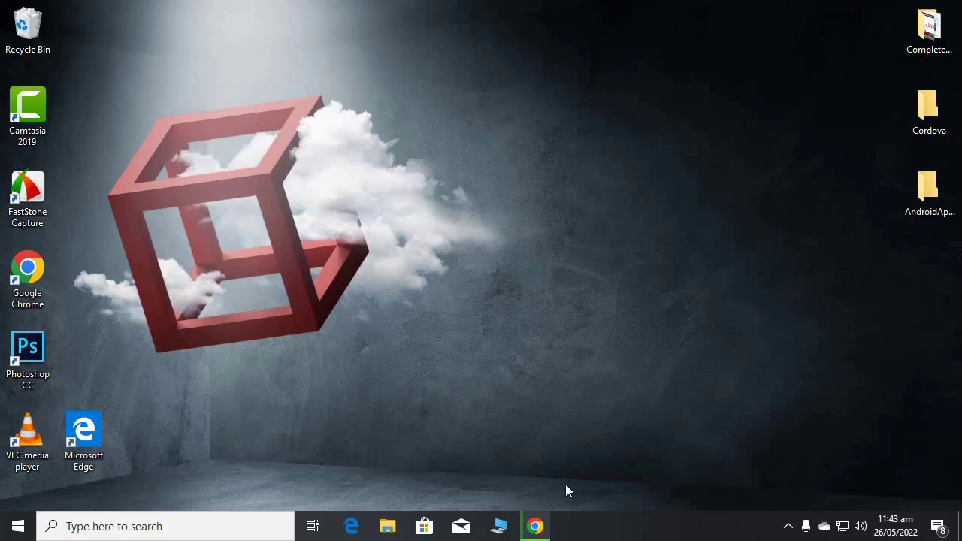
Switch to Google Chrome and search the web for "unity download"
{"action": "left_click", "coordinate": [538, 526]}
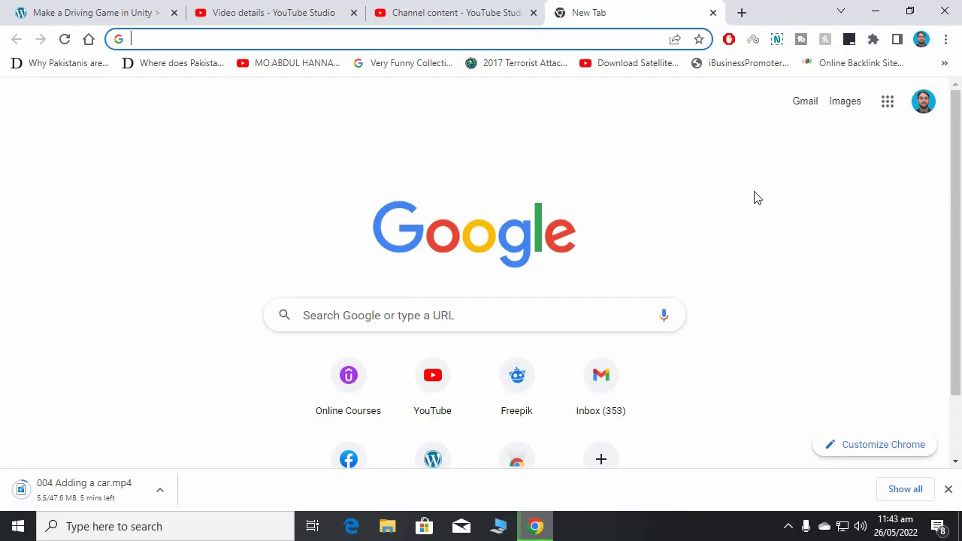
{"action": "type", "text": "unit"}
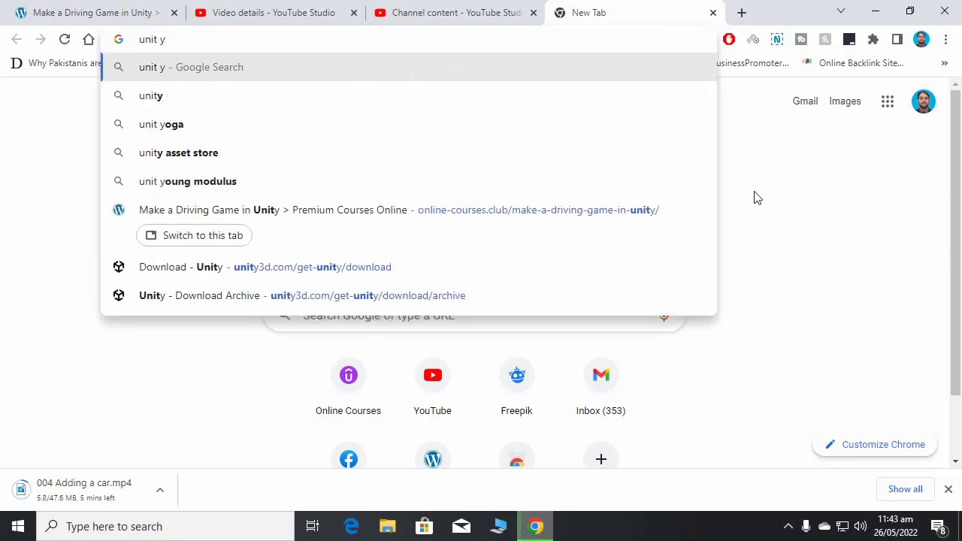
{"action": "type", "text": "y"}
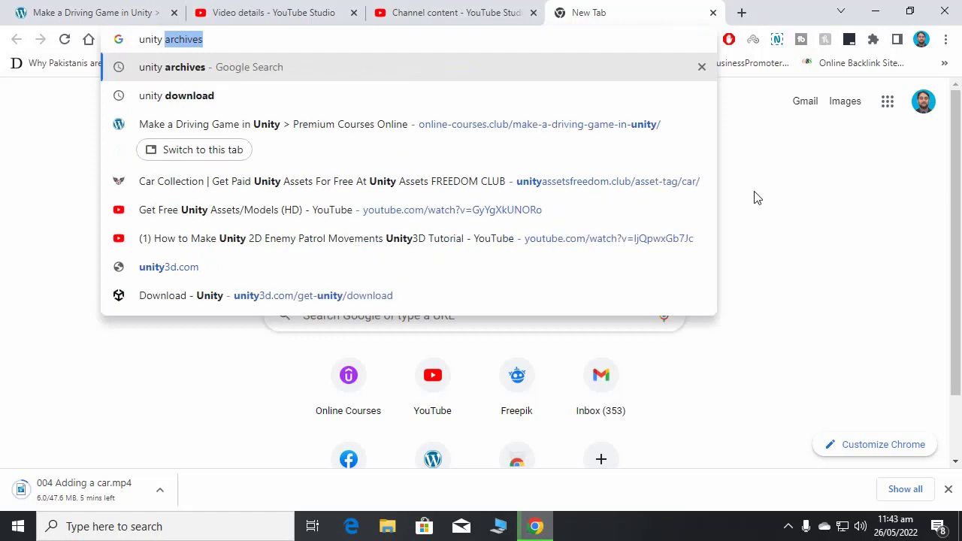
{"action": "key", "text": "Down"}
{"action": "key", "text": "Return"}
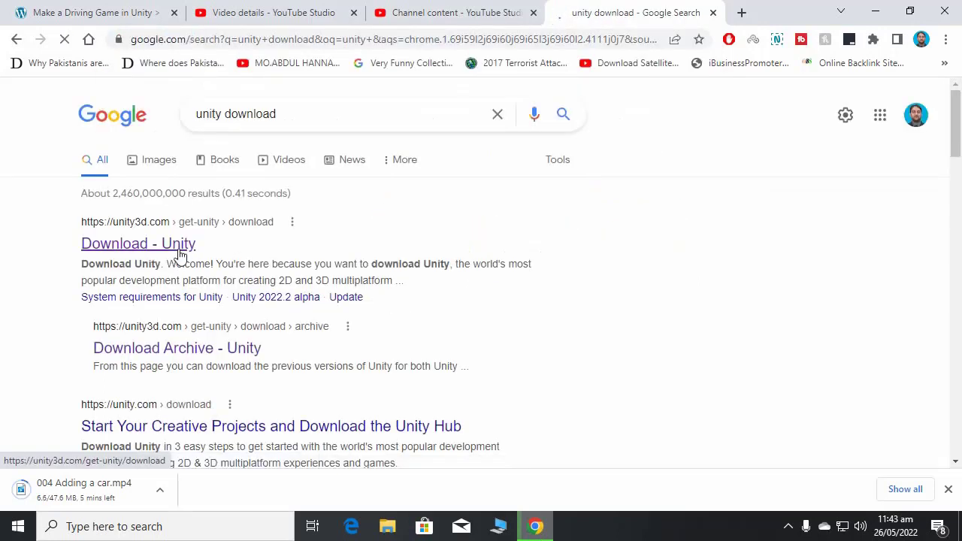
Open Unity's official download page, download the Unity Hub installer and keep UnityHubSetup.exe despite the browser's file warning
{"action": "left_click", "coordinate": [180, 255]}
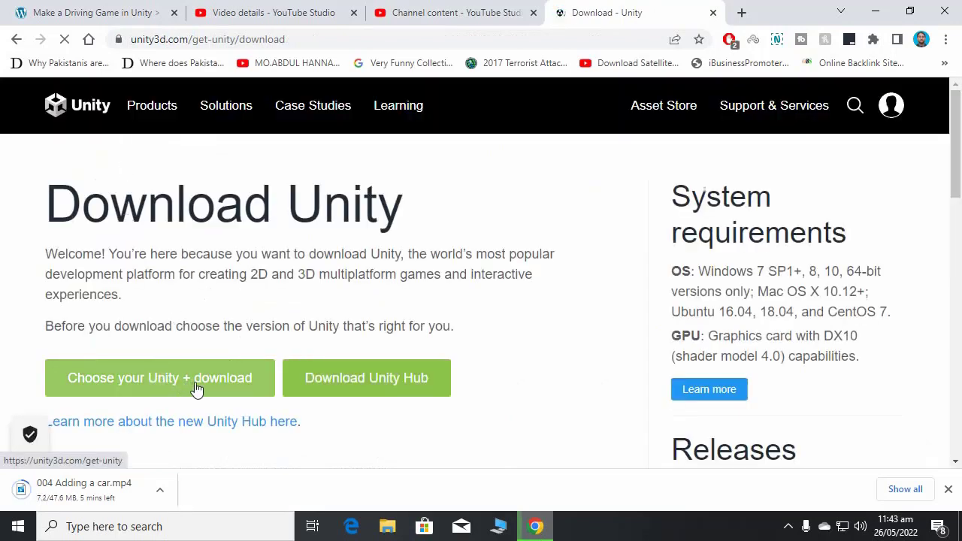
{"action": "left_click", "coordinate": [370, 390]}
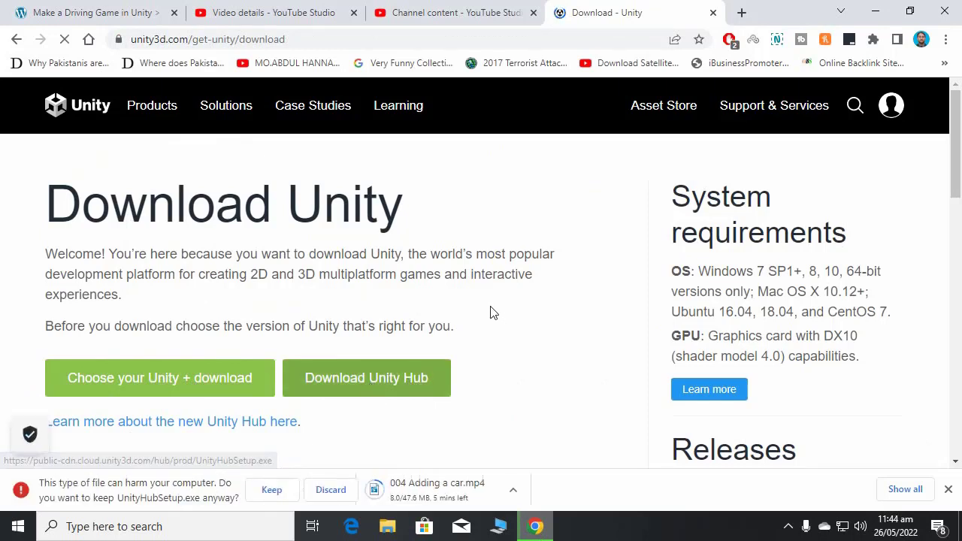
{"action": "left_click", "coordinate": [269, 490]}
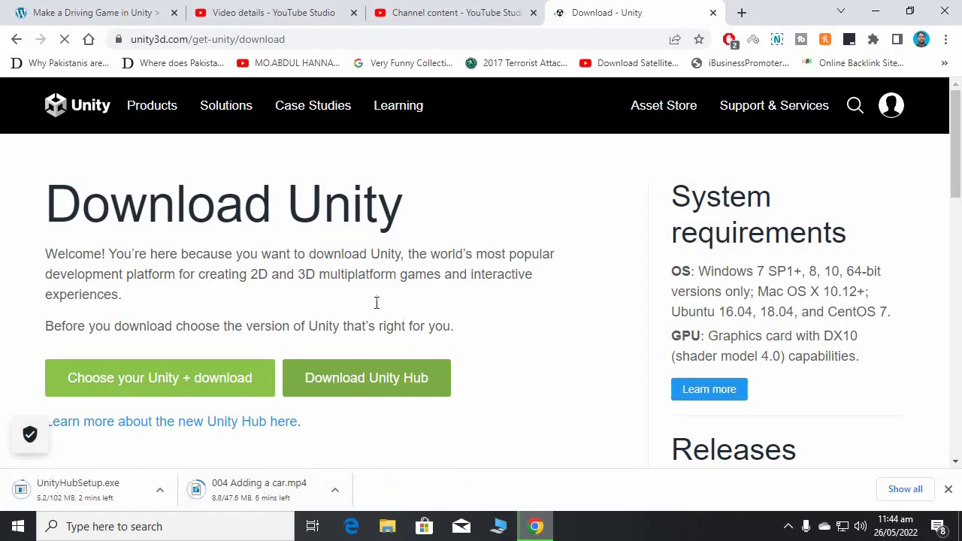
Search the web for "unity archives" and open Unity's official download archive page
{"action": "left_click", "coordinate": [500, 40]}
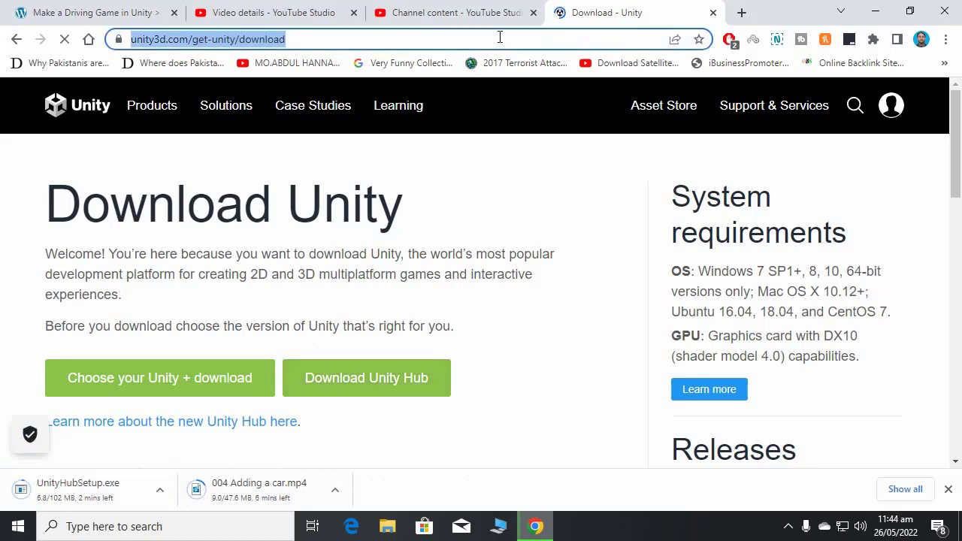
{"action": "type", "text": "unity "}
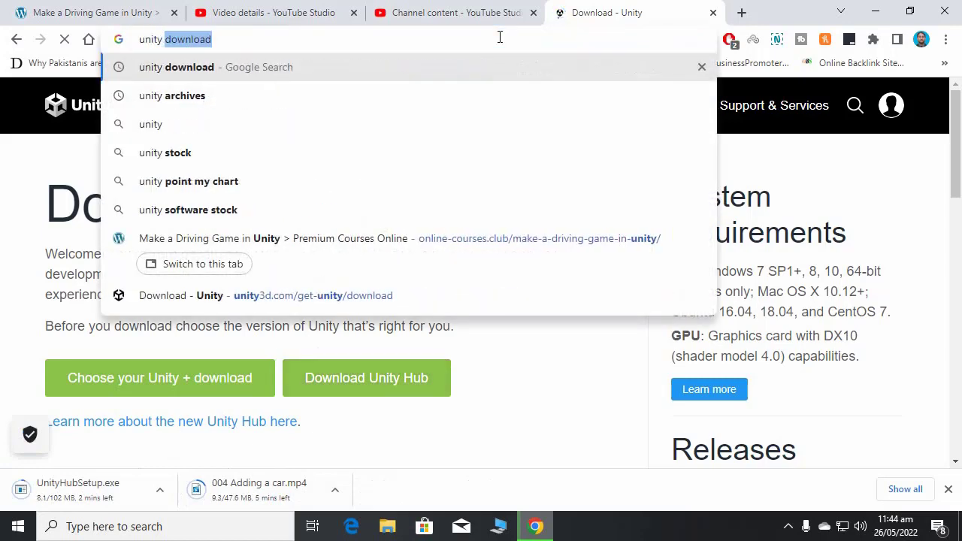
{"action": "type", "text": "archives"}
{"action": "key", "text": "Return"}
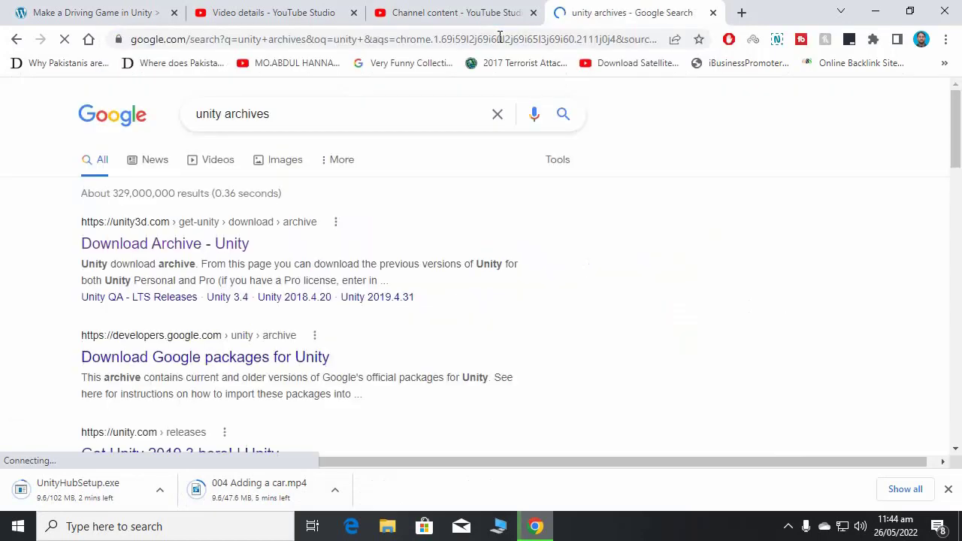
{"action": "left_click", "coordinate": [127, 253]}
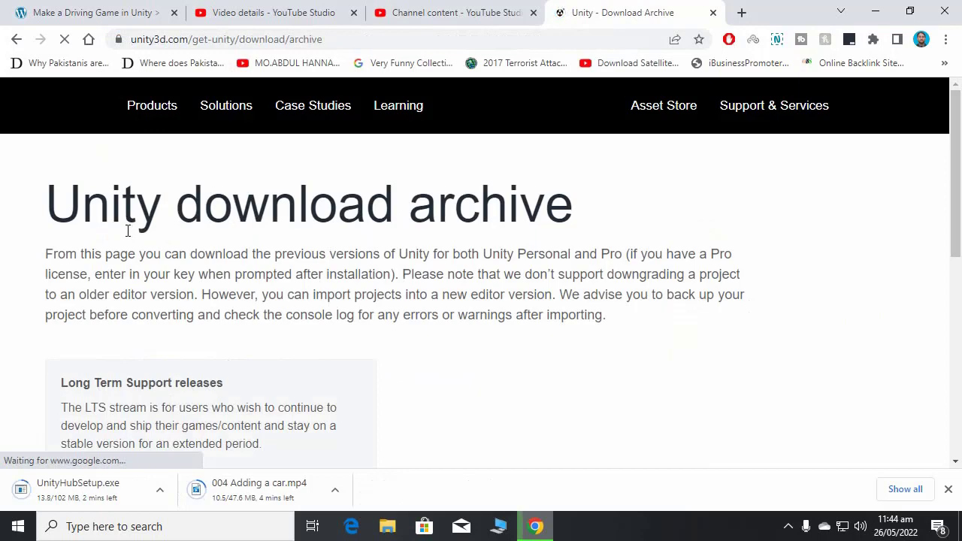
Show the Unity 4.x releases in the download archive and look through the listed versions
{"action": "scroll", "coordinate": [311, 254], "scroll_direction": "down", "scroll_amount": 3}
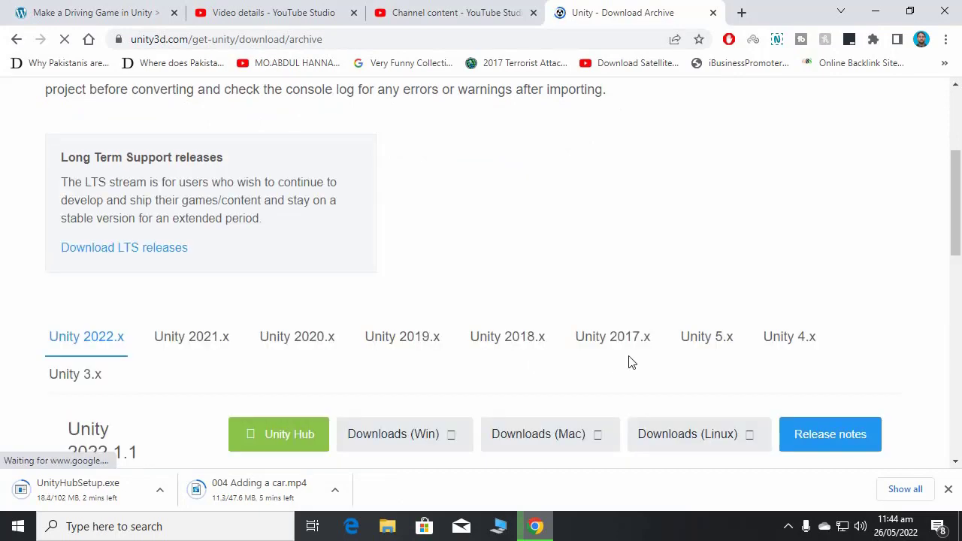
{"action": "left_click", "coordinate": [781, 338]}
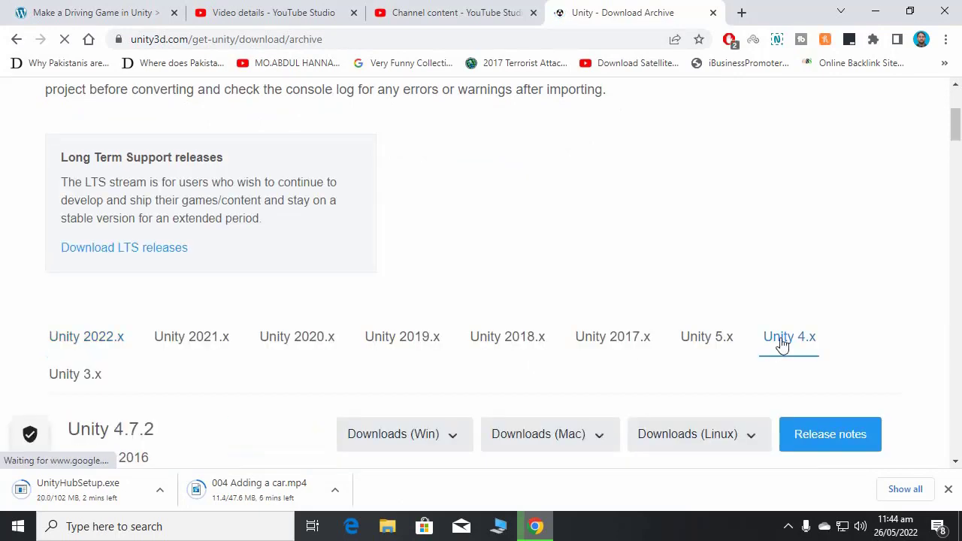
{"action": "scroll", "coordinate": [296, 281], "scroll_direction": "down", "scroll_amount": 8}
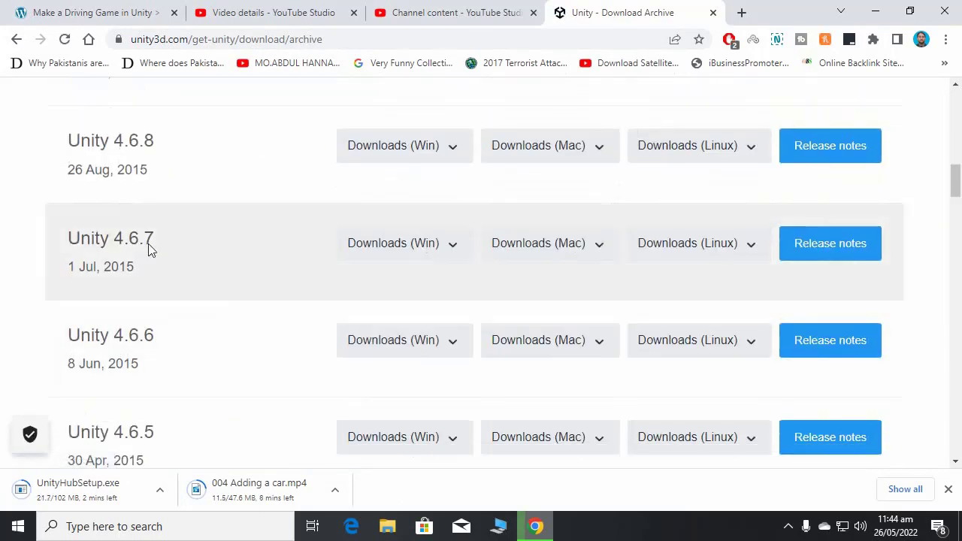
{"action": "scroll", "coordinate": [155, 338], "scroll_direction": "down", "scroll_amount": 5}
{"action": "scroll", "coordinate": [167, 339], "scroll_direction": "up", "scroll_amount": 15}
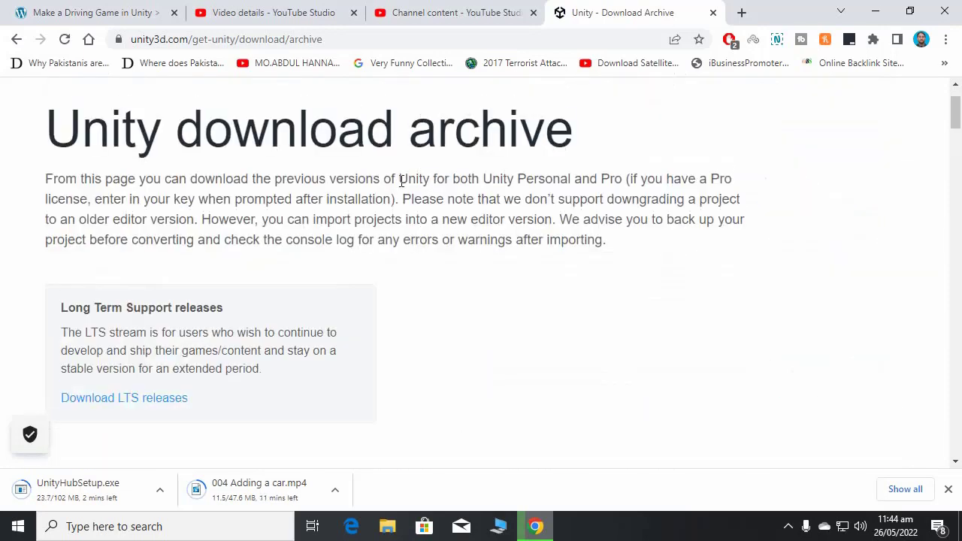
{"action": "scroll", "coordinate": [639, 225], "scroll_direction": "down", "scroll_amount": 10}
{"action": "scroll", "coordinate": [672, 210], "scroll_direction": "up", "scroll_amount": 1}
{"action": "scroll", "coordinate": [673, 203], "scroll_direction": "up", "scroll_amount": 3}
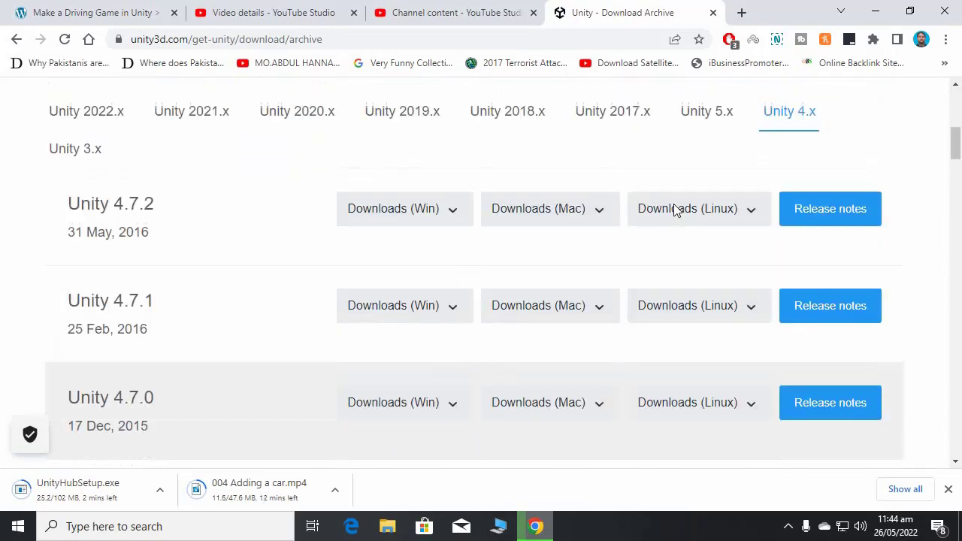
Look through the Unity 5.x releases and the Unity 2017.x releases in the archive
{"action": "left_click", "coordinate": [710, 112]}
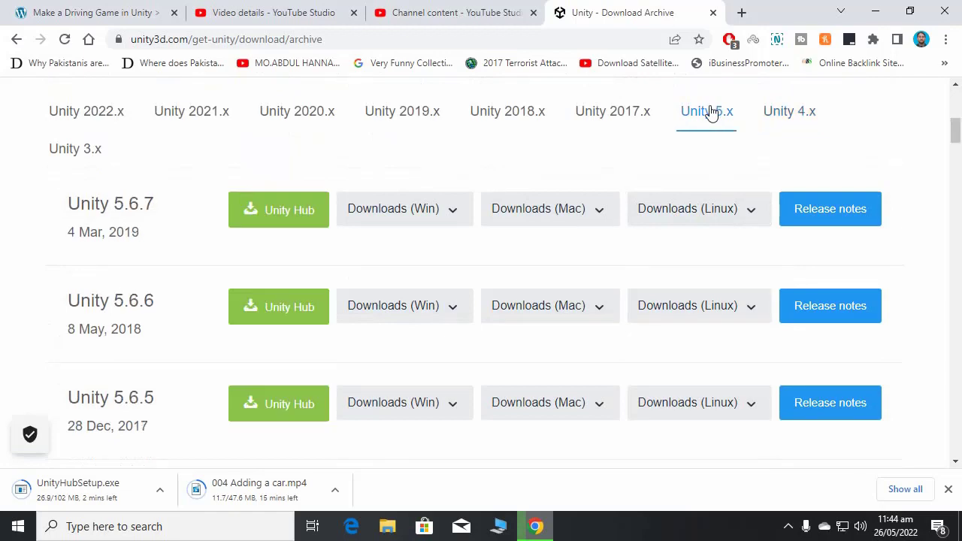
{"action": "scroll", "coordinate": [121, 436], "scroll_direction": "down", "scroll_amount": 6}
{"action": "scroll", "coordinate": [225, 391], "scroll_direction": "up", "scroll_amount": 9}
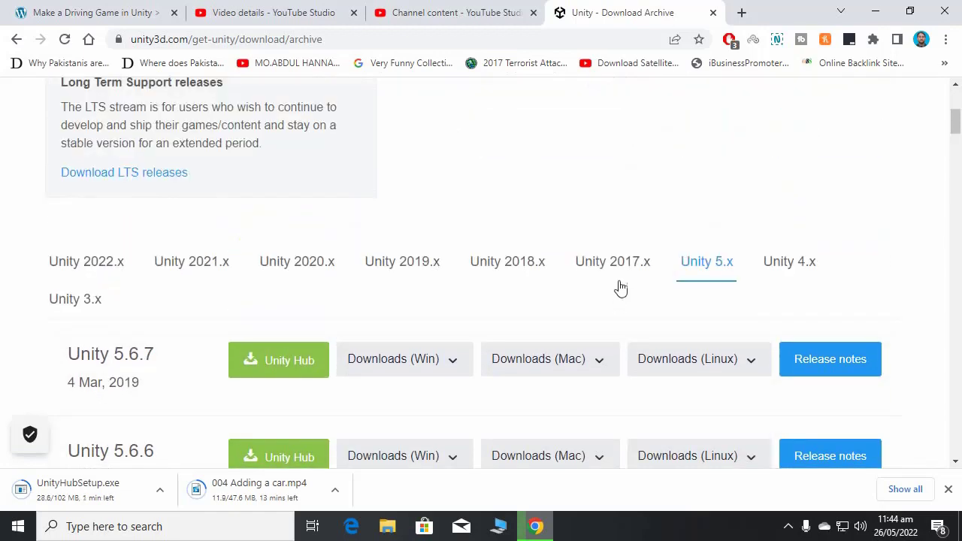
{"action": "left_click", "coordinate": [622, 274]}
{"action": "scroll", "coordinate": [363, 327], "scroll_direction": "down", "scroll_amount": 3}
{"action": "scroll", "coordinate": [362, 327], "scroll_direction": "up", "scroll_amount": 2}
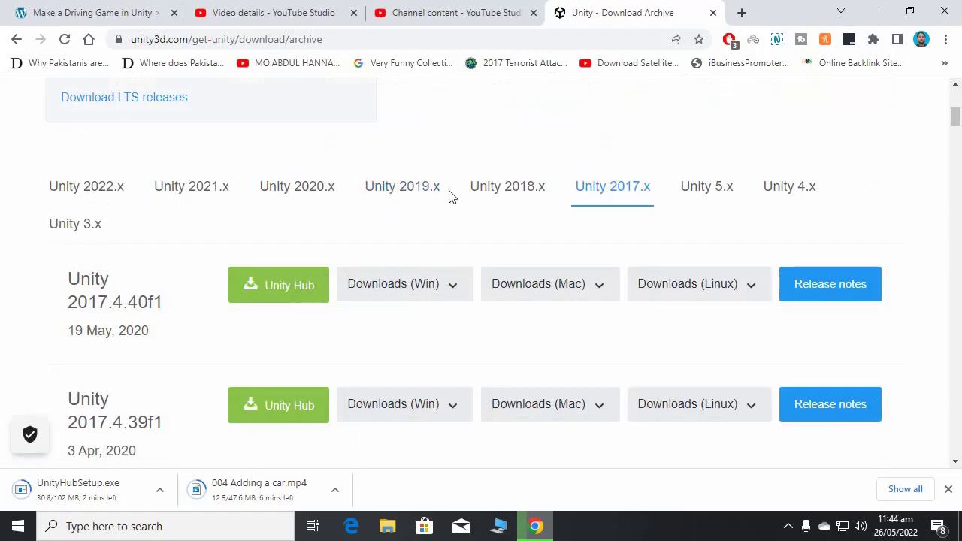
Show the Unity 2022.x releases in the archive and review the versions offered
{"action": "left_click", "coordinate": [119, 195]}
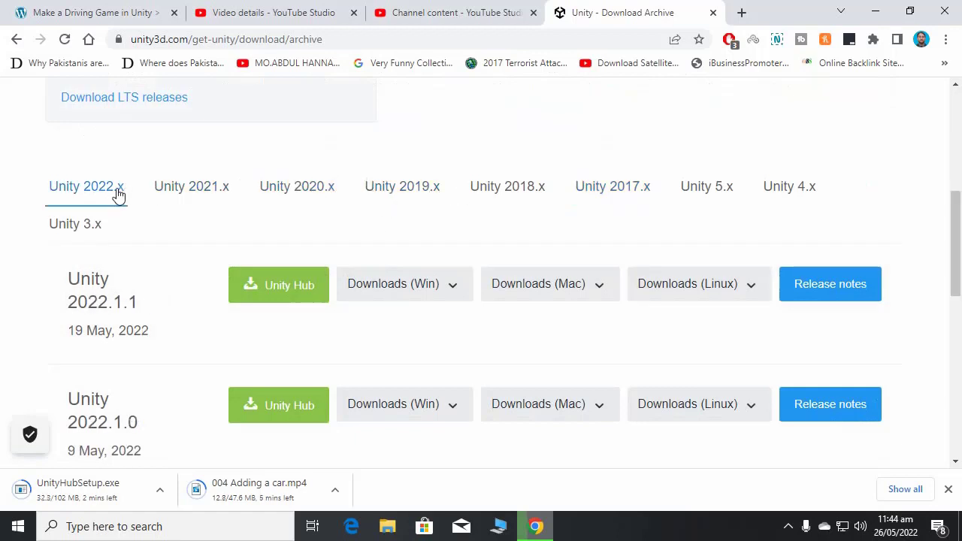
{"action": "scroll", "coordinate": [218, 272], "scroll_direction": "down", "scroll_amount": 2}
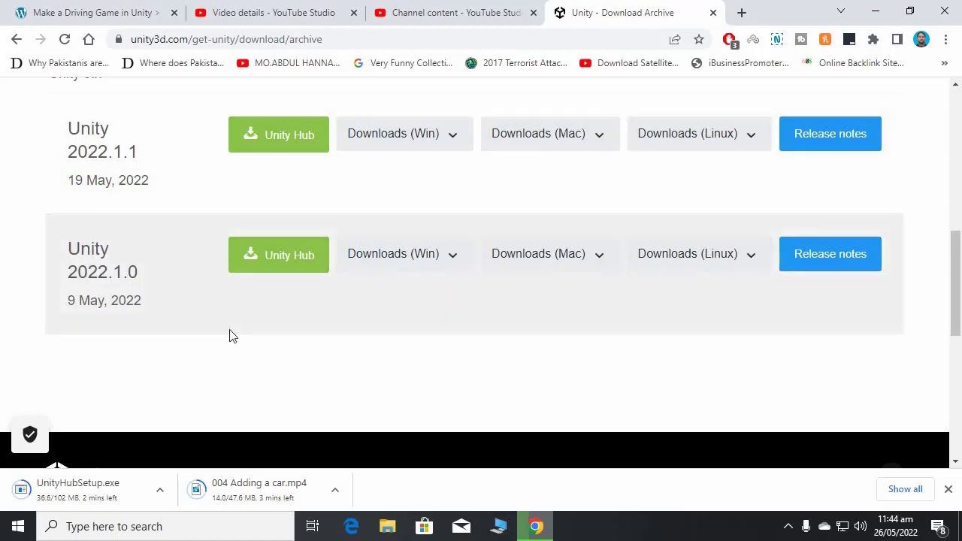
{"action": "scroll", "coordinate": [130, 228], "scroll_direction": "up", "scroll_amount": 2}
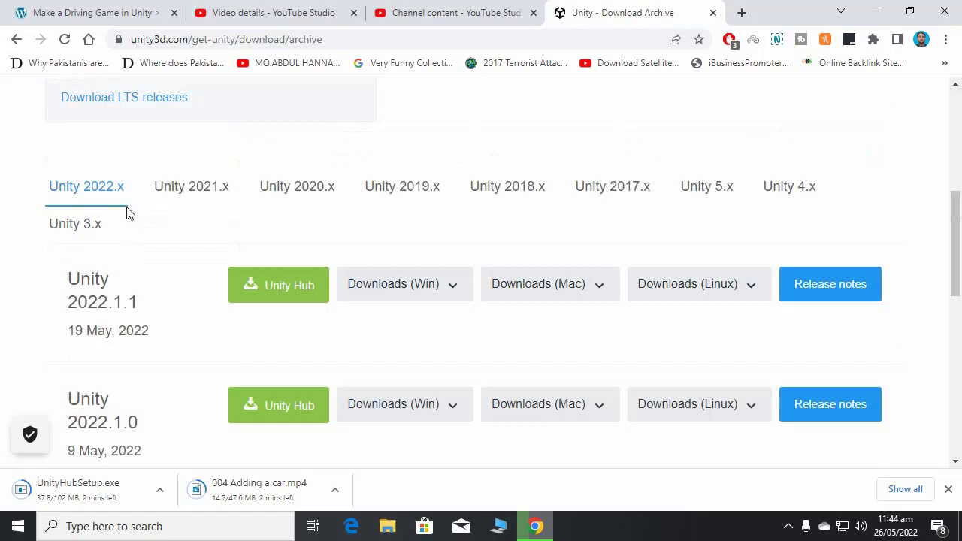
{"action": "scroll", "coordinate": [165, 300], "scroll_direction": "down", "scroll_amount": 1}
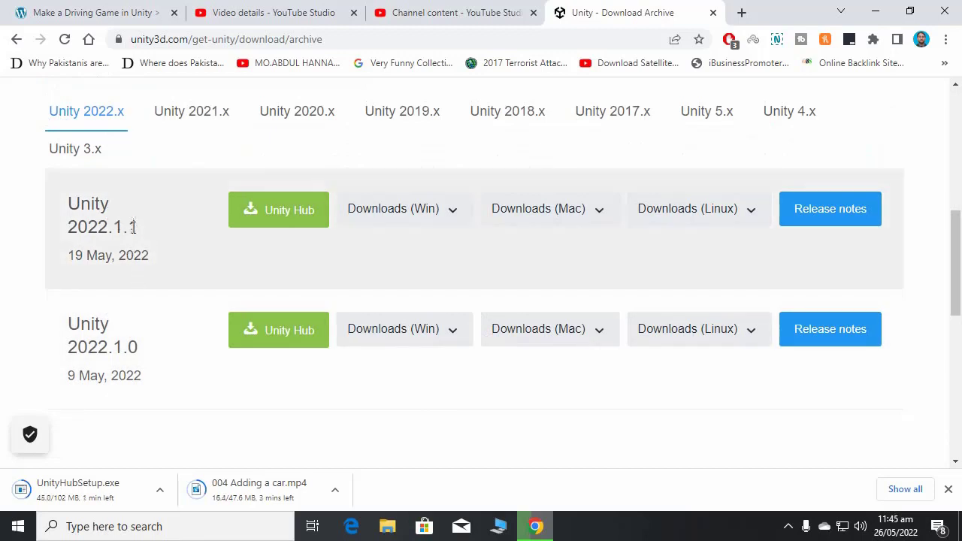
{"action": "scroll", "coordinate": [299, 300], "scroll_direction": "up", "scroll_amount": 3}
{"action": "scroll", "coordinate": [225, 323], "scroll_direction": "up", "scroll_amount": 1}
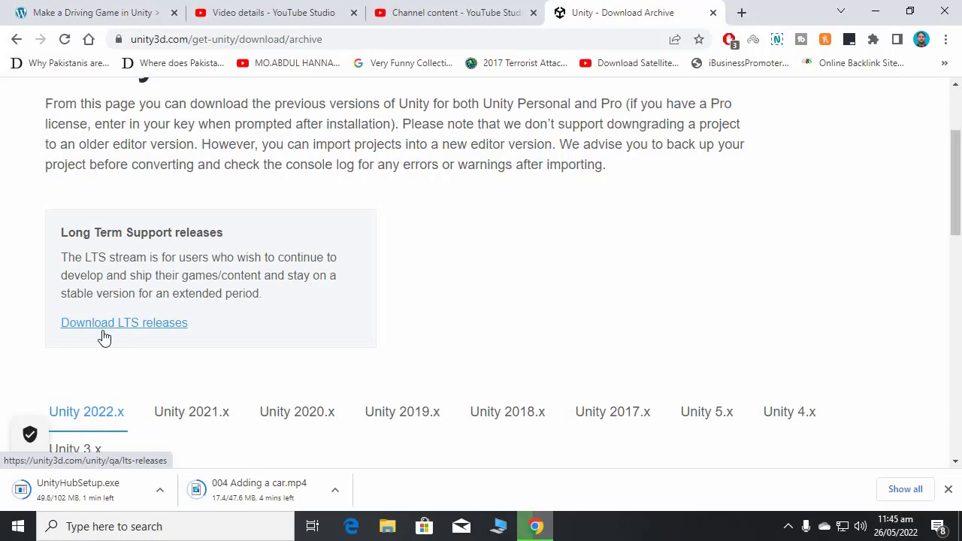
Open the Long Term Support releases page and examine the list of LTS versions and their release dates
{"action": "left_click", "coordinate": [154, 332]}
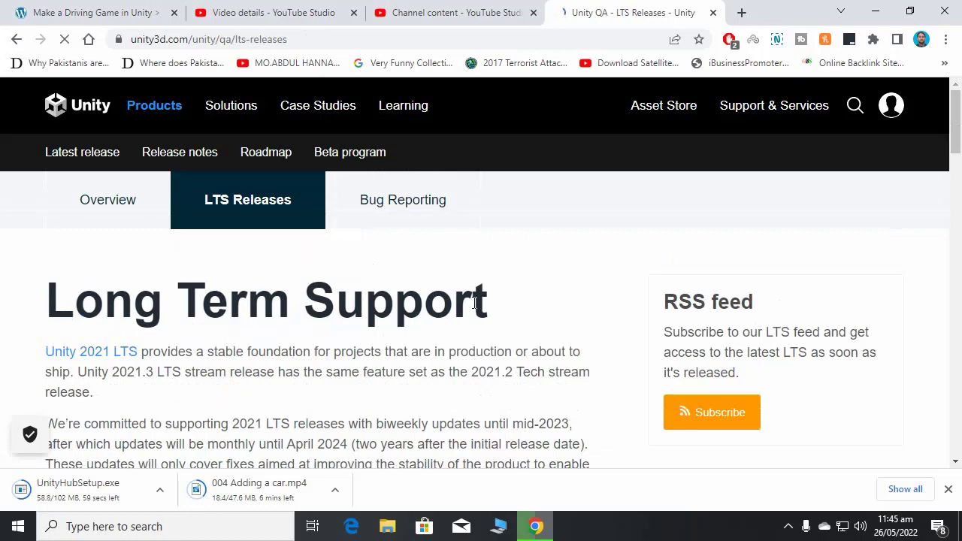
{"action": "scroll", "coordinate": [441, 346], "scroll_direction": "down", "scroll_amount": 10}
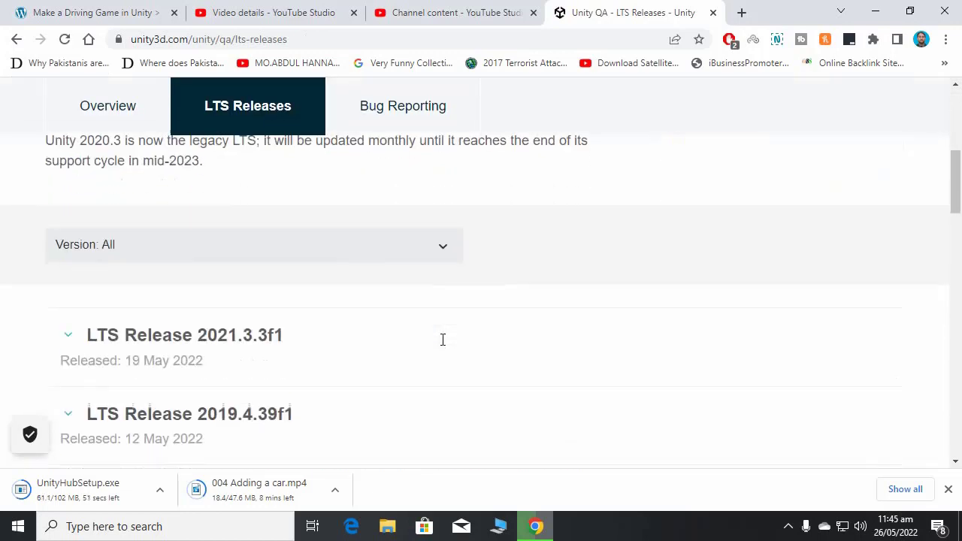
{"action": "scroll", "coordinate": [382, 348], "scroll_direction": "down", "scroll_amount": 8}
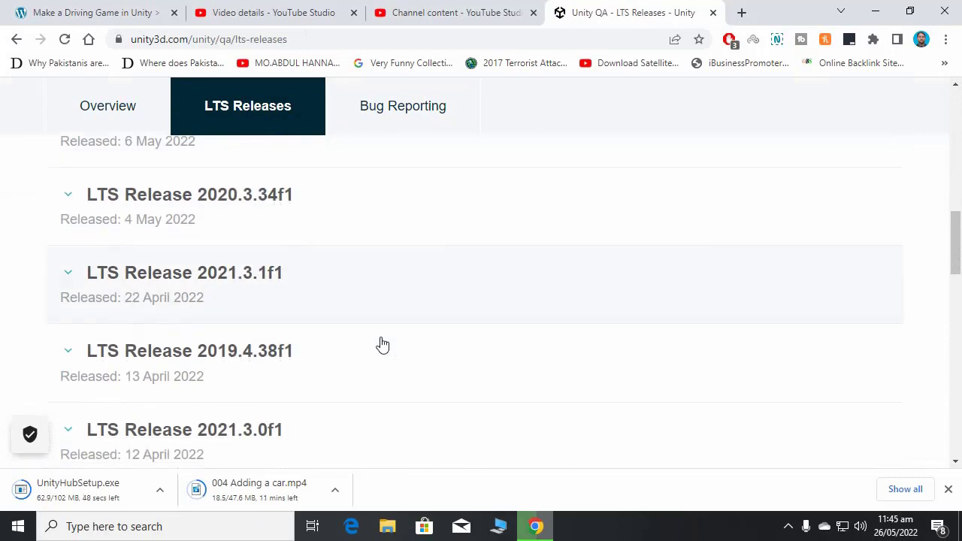
{"action": "scroll", "coordinate": [378, 361], "scroll_direction": "down", "scroll_amount": 1}
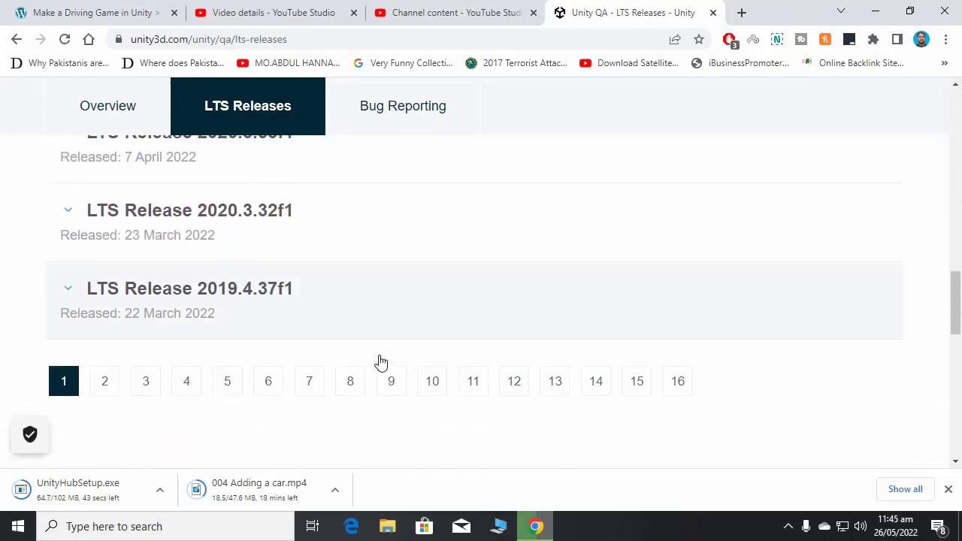
{"action": "scroll", "coordinate": [378, 360], "scroll_direction": "up", "scroll_amount": 3}
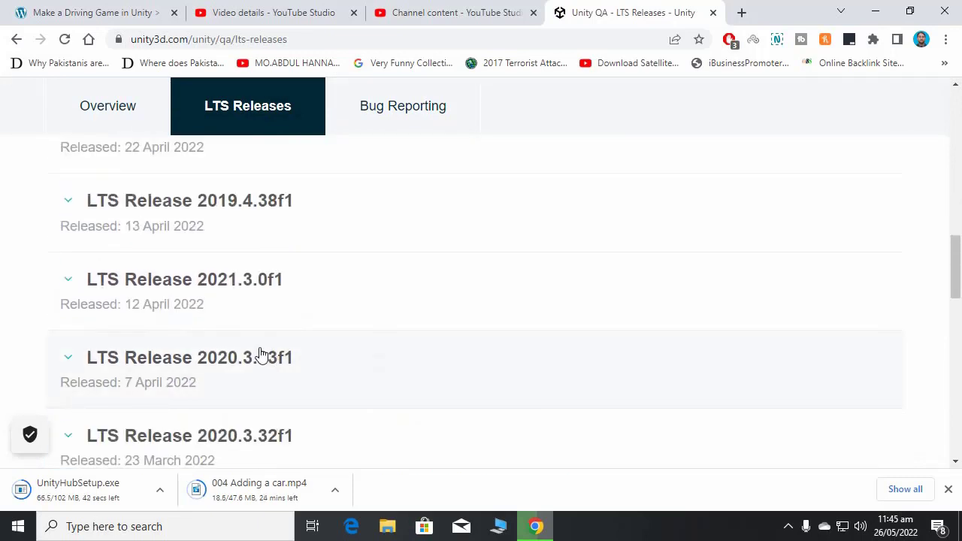
{"action": "scroll", "coordinate": [259, 353], "scroll_direction": "up", "scroll_amount": 8}
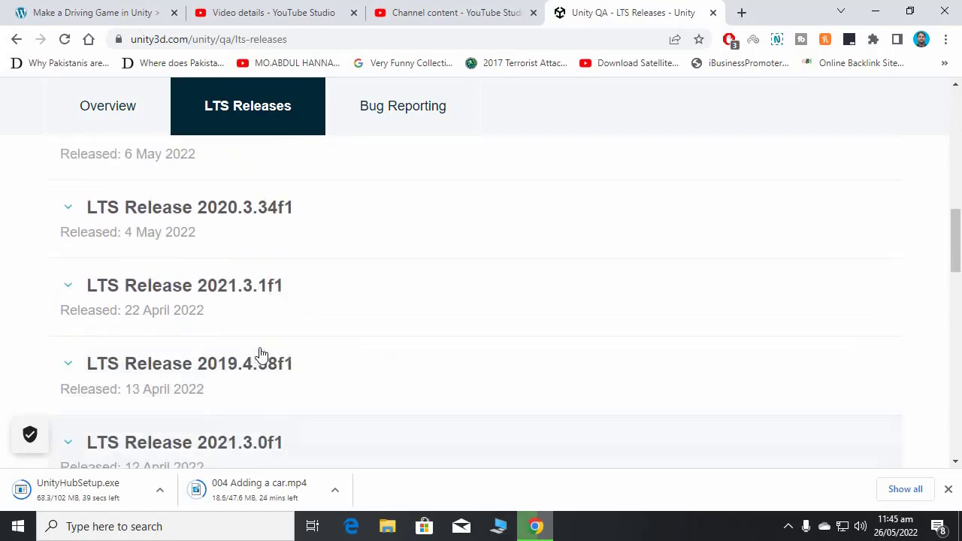
{"action": "scroll", "coordinate": [264, 354], "scroll_direction": "down", "scroll_amount": 2}
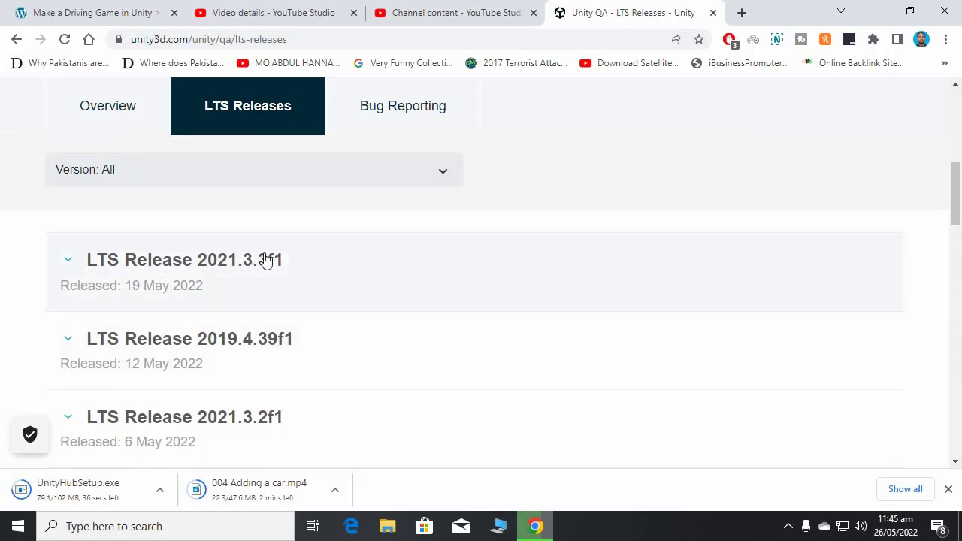
{"action": "scroll", "coordinate": [288, 253], "scroll_direction": "up", "scroll_amount": 2}
{"action": "scroll", "coordinate": [313, 253], "scroll_direction": "down", "scroll_amount": 2}
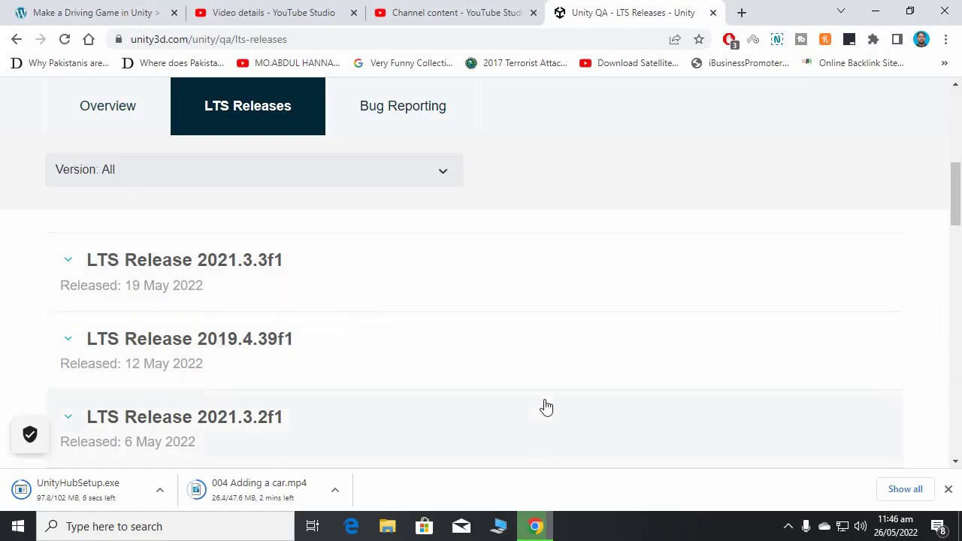
{"action": "scroll", "coordinate": [543, 405], "scroll_direction": "down", "scroll_amount": 5}
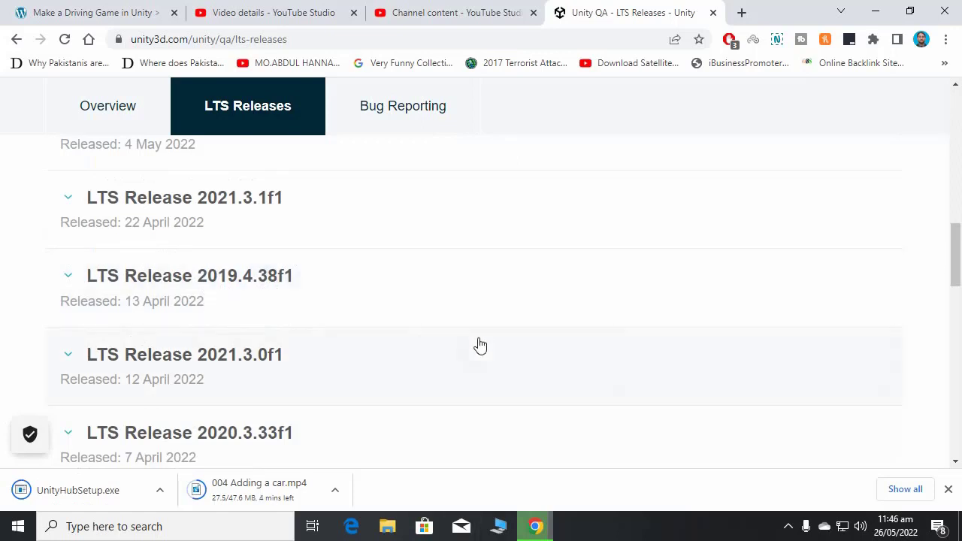
{"action": "scroll", "coordinate": [479, 344], "scroll_direction": "up", "scroll_amount": 4}
{"action": "scroll", "coordinate": [479, 344], "scroll_direction": "up", "scroll_amount": 3}
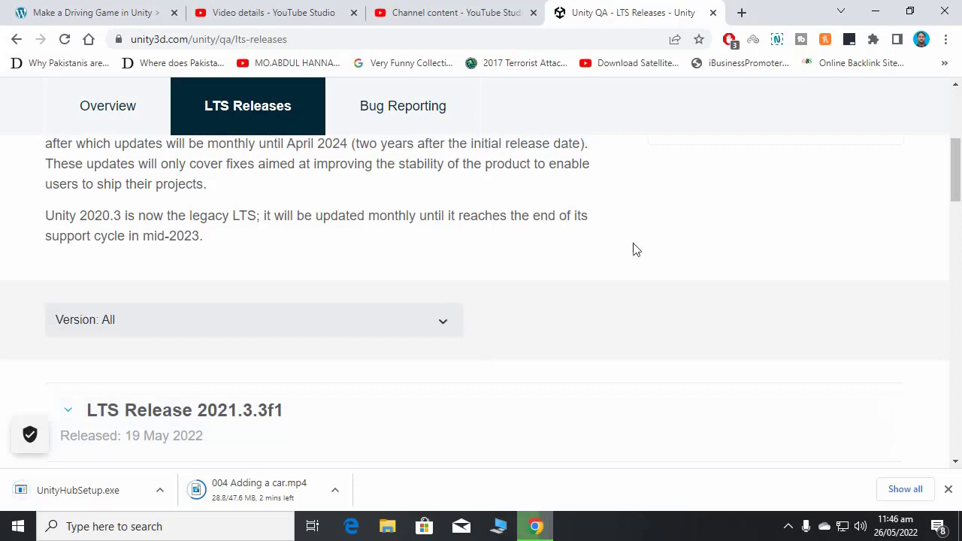
Launch the downloaded UnityHubSetup.exe installer
{"action": "left_click", "coordinate": [76, 495]}
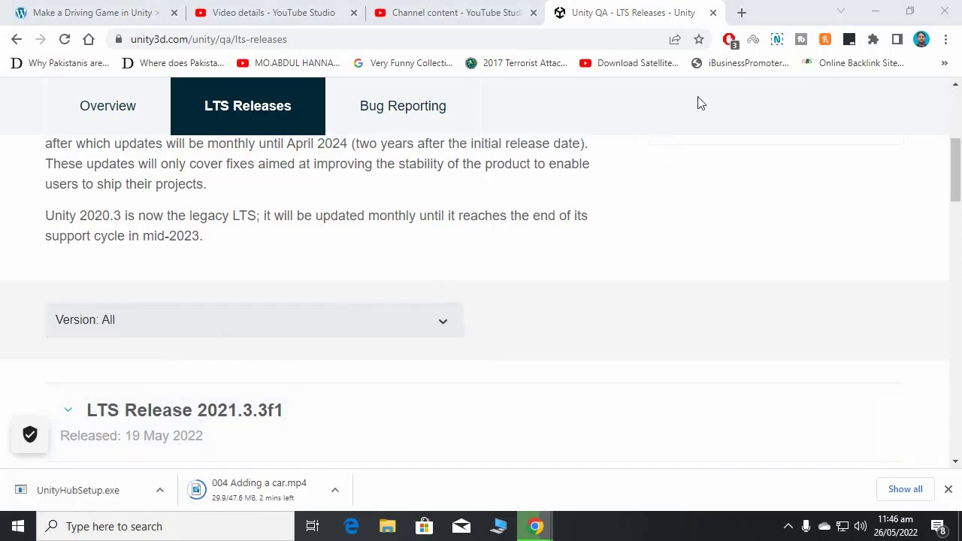
Minimize the browser window and refresh the desktop
{"action": "left_click", "coordinate": [874, 9]}
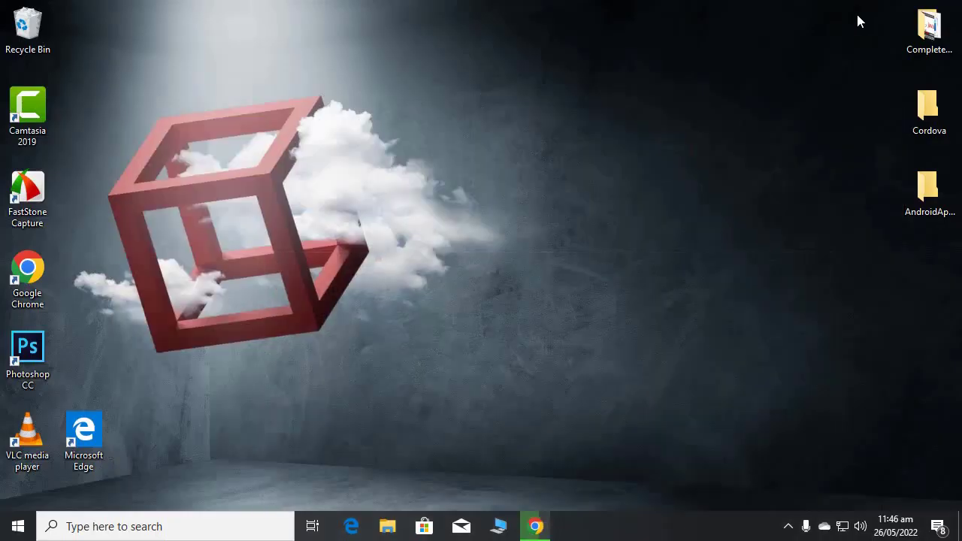
{"action": "right_click", "coordinate": [521, 76]}
{"action": "left_click", "coordinate": [556, 121]}
{"action": "left_click", "coordinate": [788, 526]}
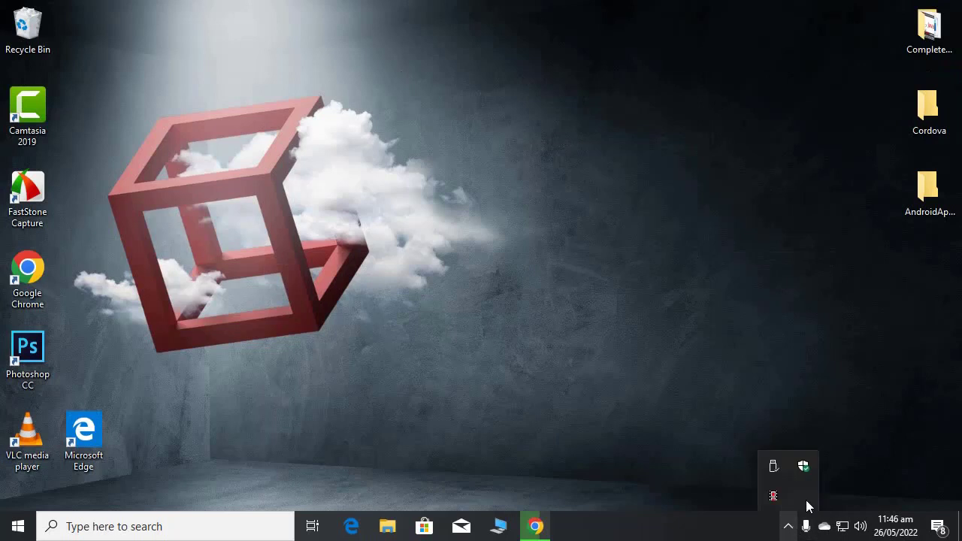
{"action": "left_click", "coordinate": [773, 497]}
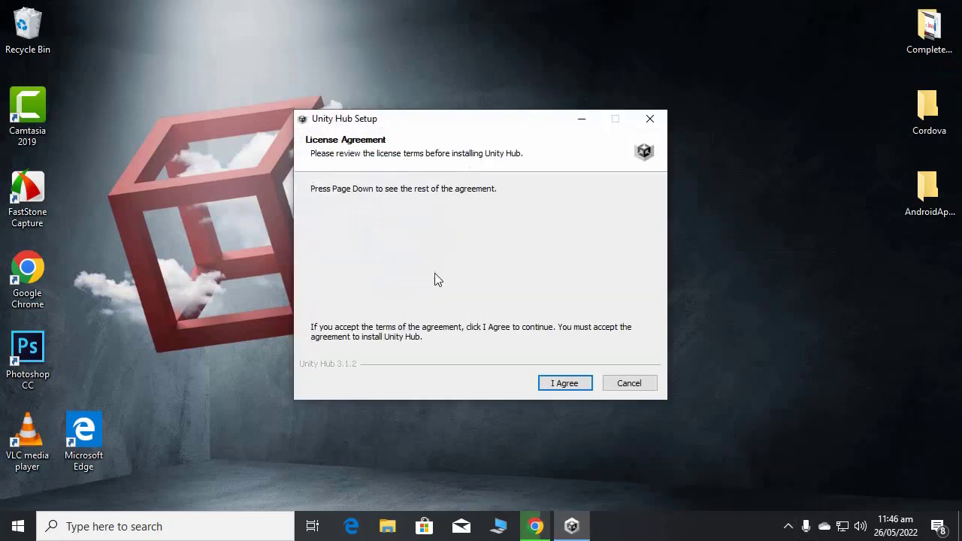
Accept the Unity Hub license agreement, install it in the proposed location and finish setup with Run Unity Hub enabled
{"action": "left_click", "coordinate": [570, 385]}
{"action": "left_click", "coordinate": [570, 385]}
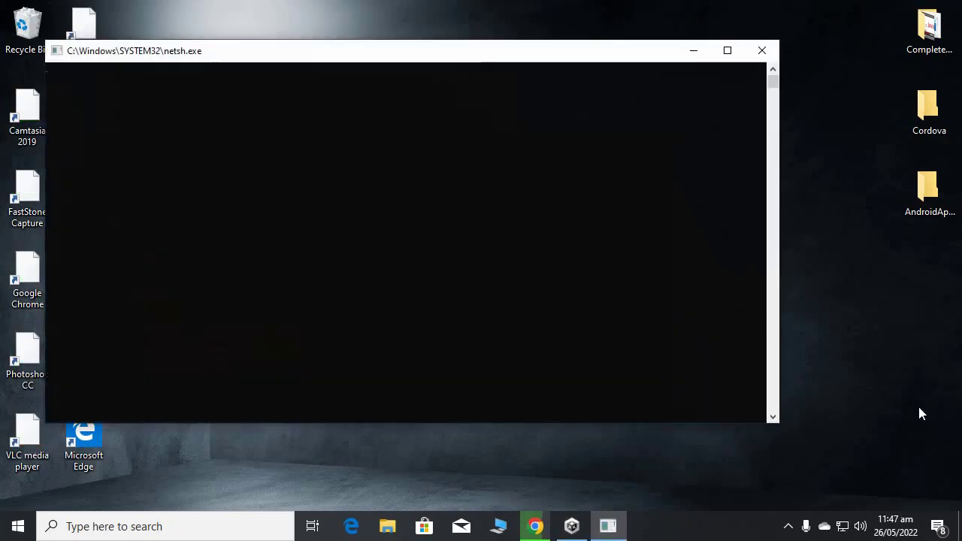
{"action": "left_click", "coordinate": [789, 526]}
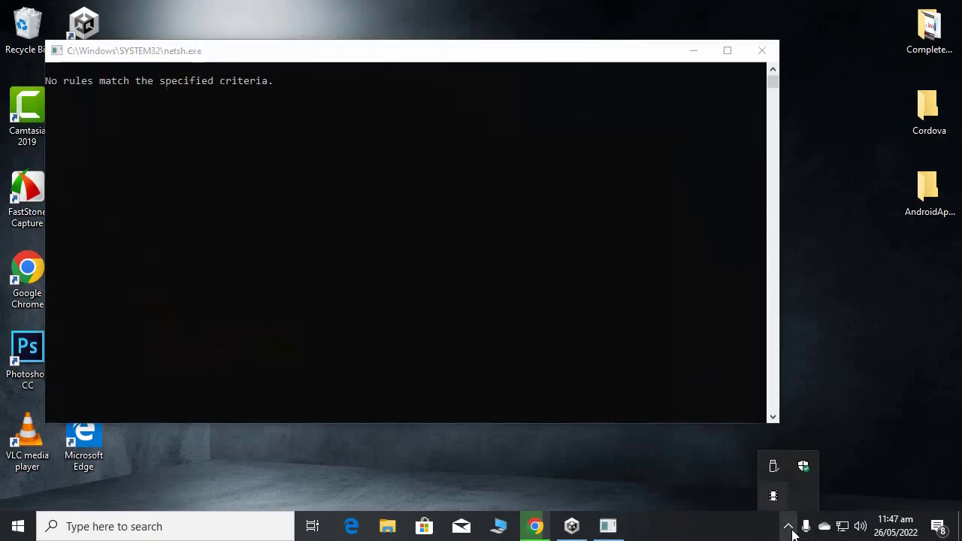
{"action": "left_click", "coordinate": [594, 323]}
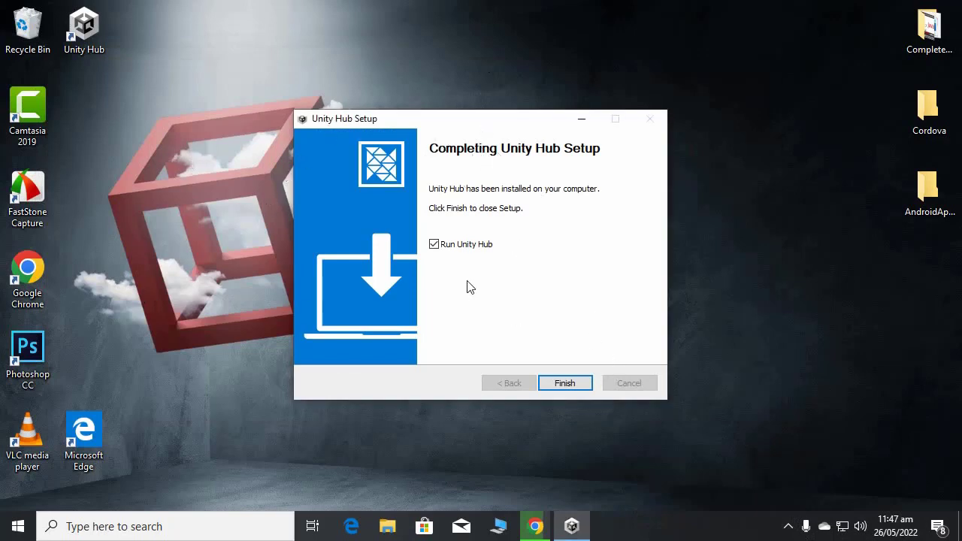
{"action": "left_click", "coordinate": [554, 390]}
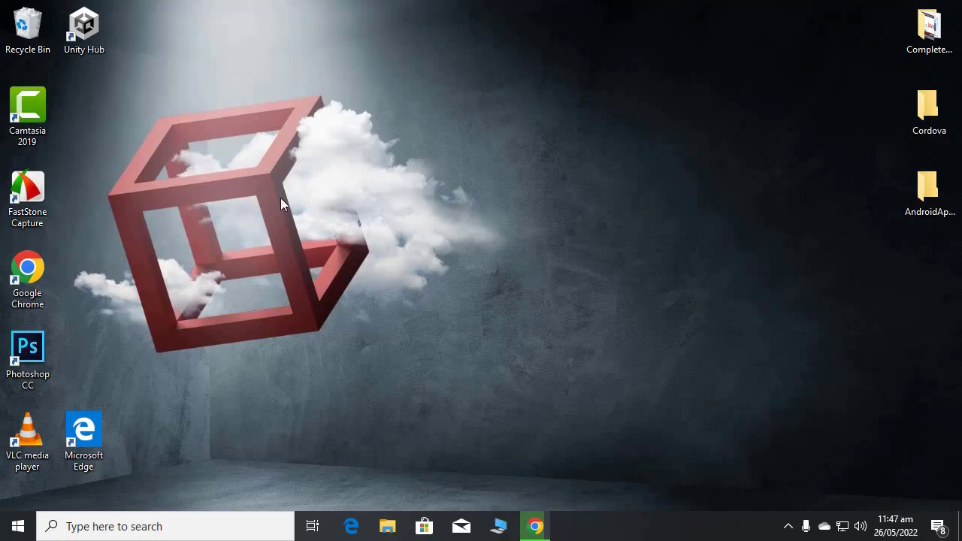
Launch Unity Hub from the desktop and allow it through Windows Defender Firewall on public networks
{"action": "double_click", "coordinate": [79, 34]}
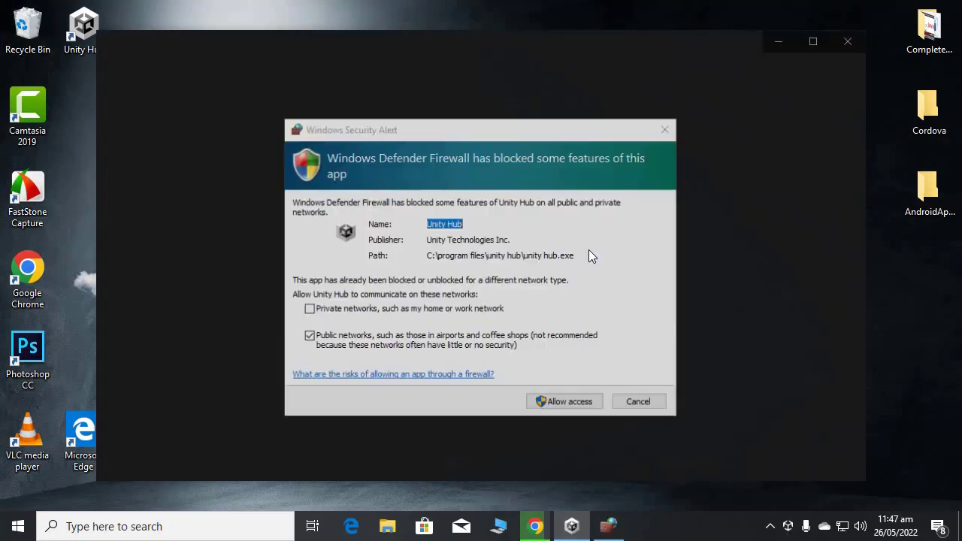
{"action": "left_click", "coordinate": [573, 404]}
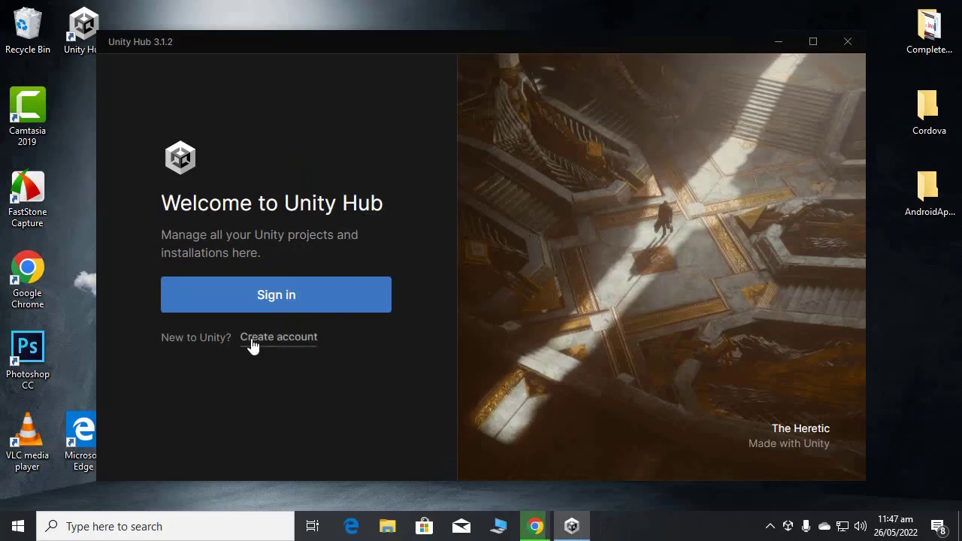
Sign in to Unity Hub through the browser with the saved Unity ID credentials and let the page open Unity Hub
{"action": "left_click", "coordinate": [345, 303]}
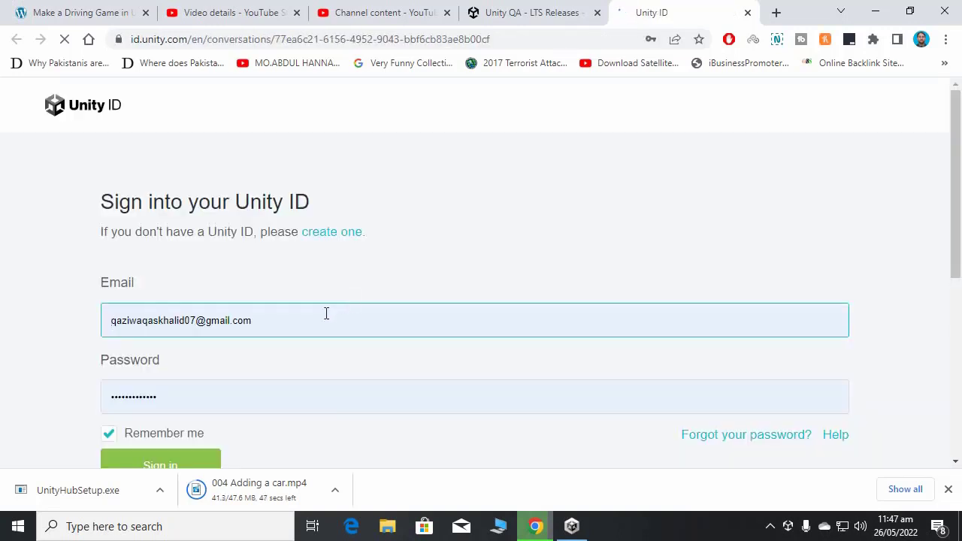
{"action": "scroll", "coordinate": [556, 266], "scroll_direction": "down", "scroll_amount": 5}
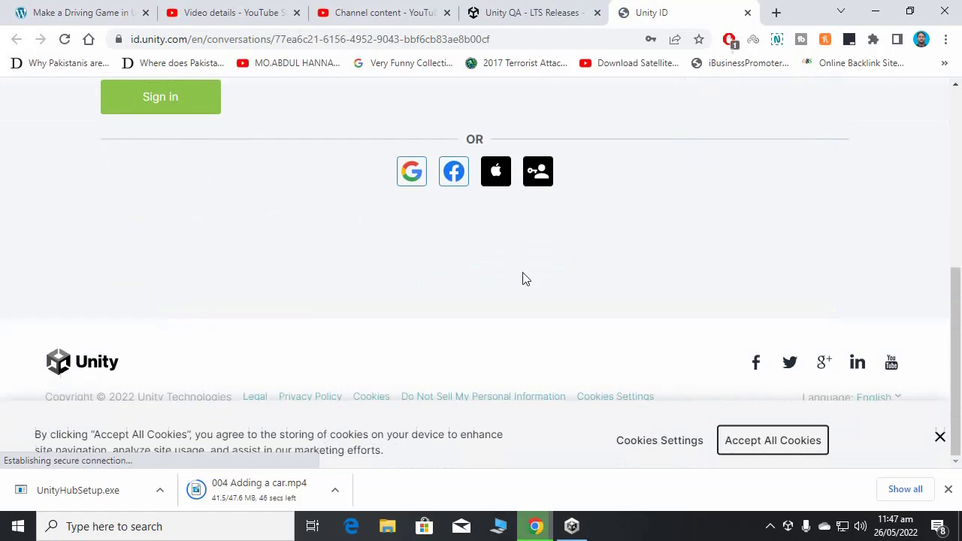
{"action": "left_click", "coordinate": [201, 113]}
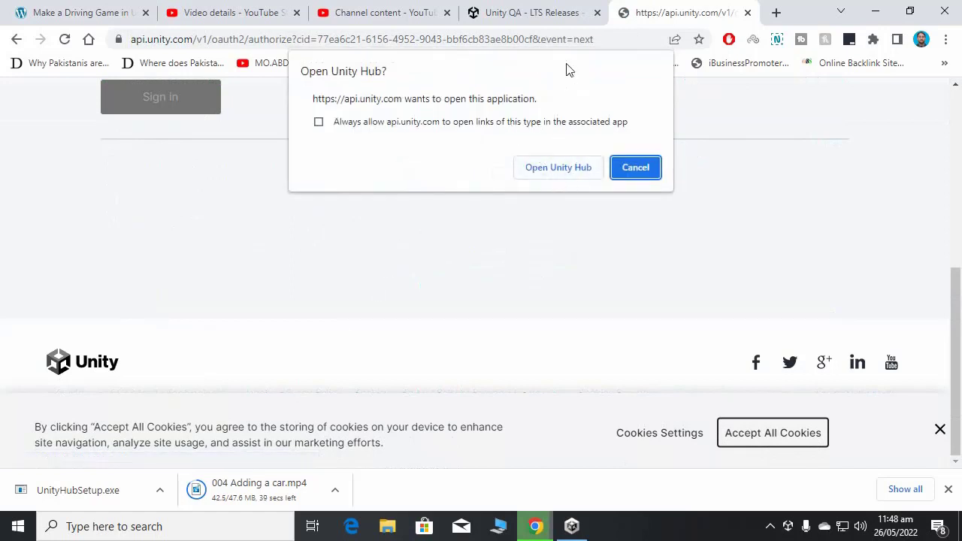
{"action": "left_click", "coordinate": [558, 167]}
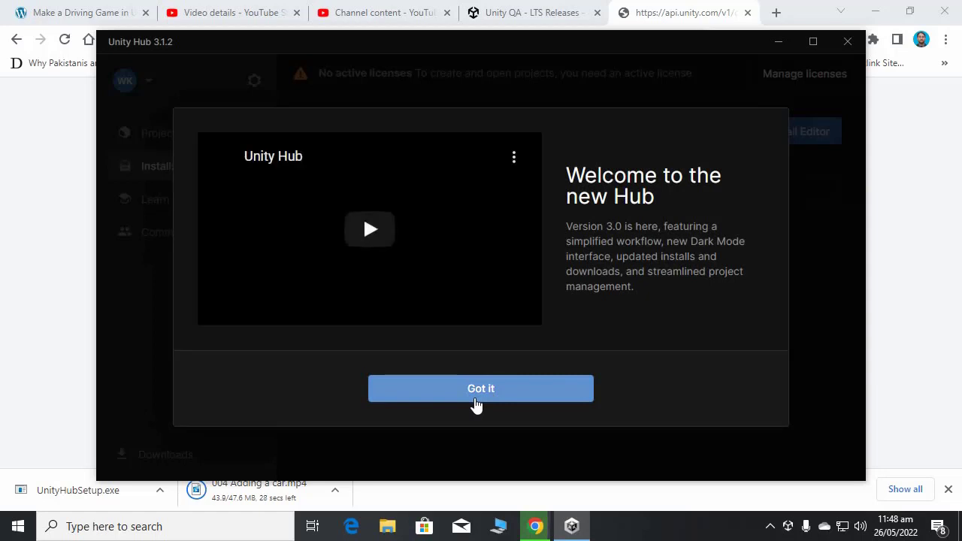
Dismiss the welcome message, skip the suggested editor installation and agree to get the free Personal Edition license
{"action": "left_click", "coordinate": [476, 403]}
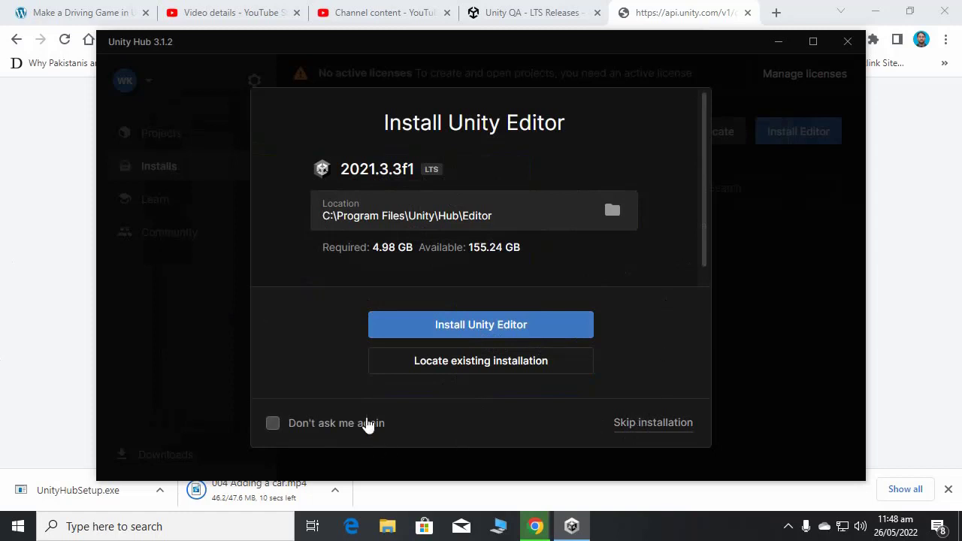
{"action": "left_click", "coordinate": [670, 423]}
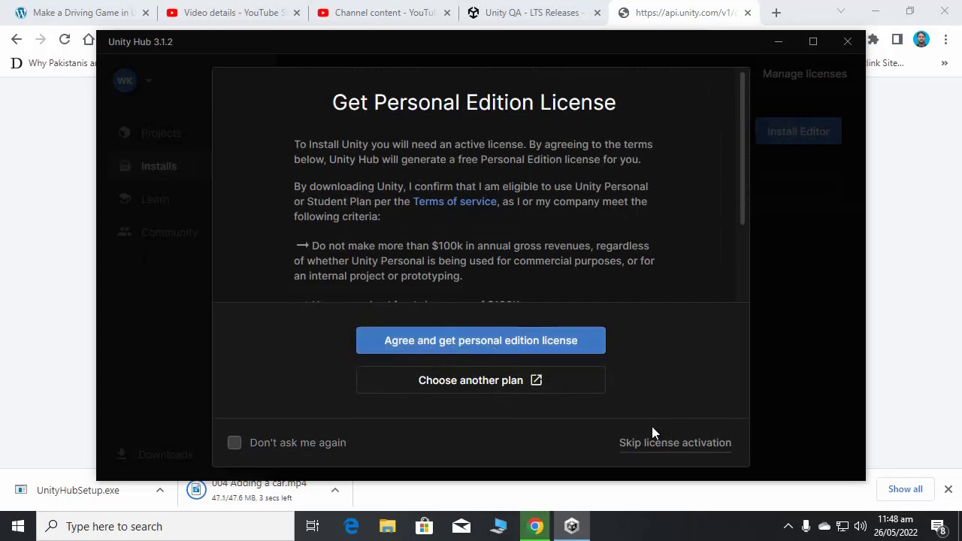
{"action": "scroll", "coordinate": [682, 238], "scroll_direction": "down", "scroll_amount": 2}
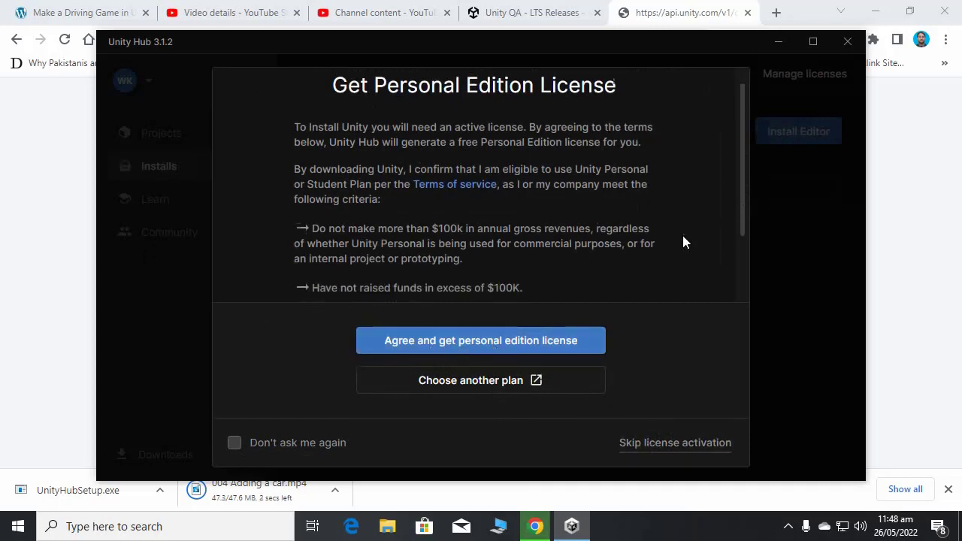
{"action": "left_click", "coordinate": [469, 350]}
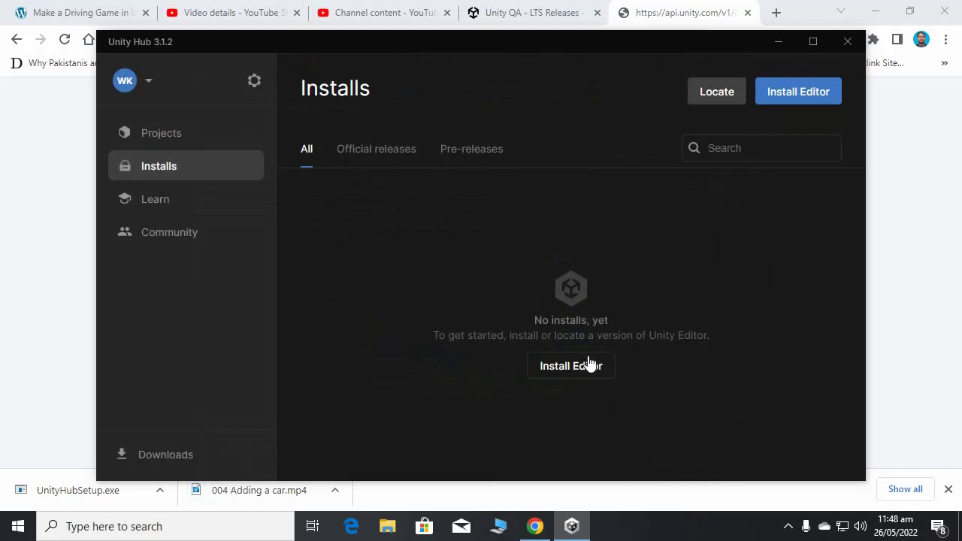
Review the official editor releases and choose the recommended Unity 2021.3.3f1 LTS for installation
{"action": "left_click", "coordinate": [541, 368]}
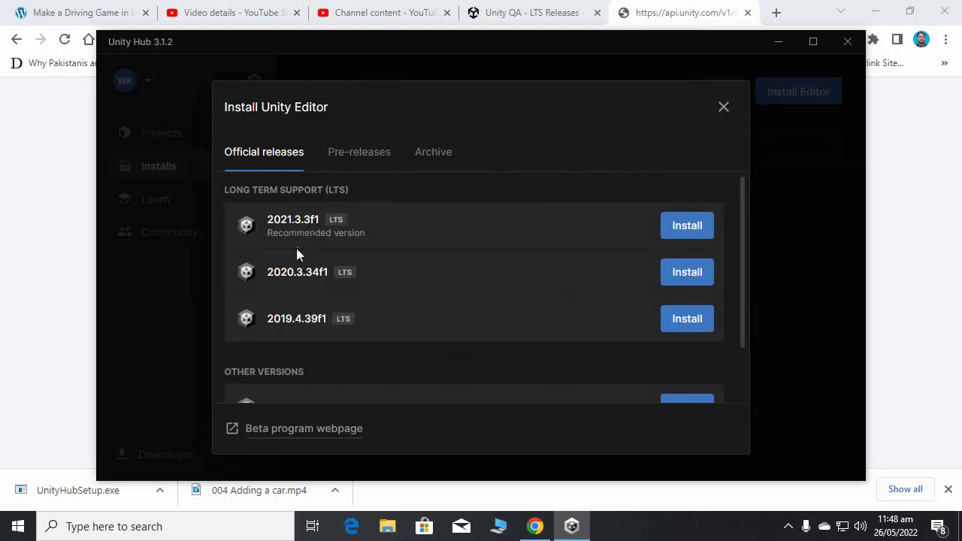
{"action": "scroll", "coordinate": [320, 253], "scroll_direction": "down", "scroll_amount": 2}
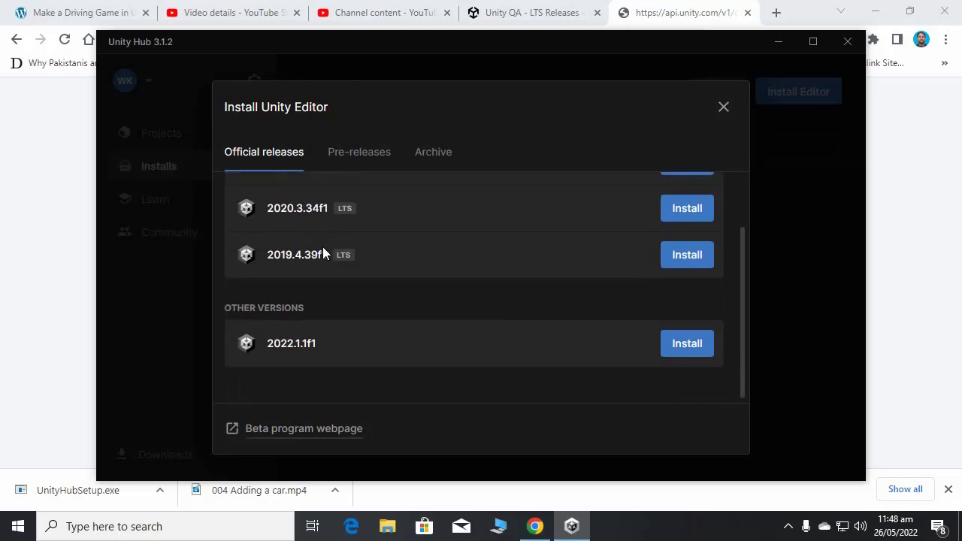
{"action": "scroll", "coordinate": [332, 321], "scroll_direction": "up", "scroll_amount": 2}
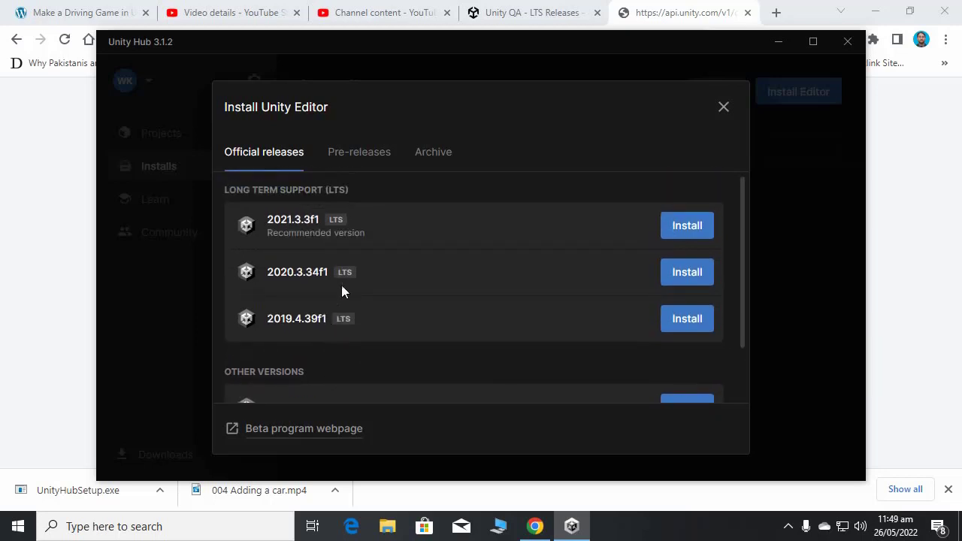
{"action": "left_click", "coordinate": [687, 226]}
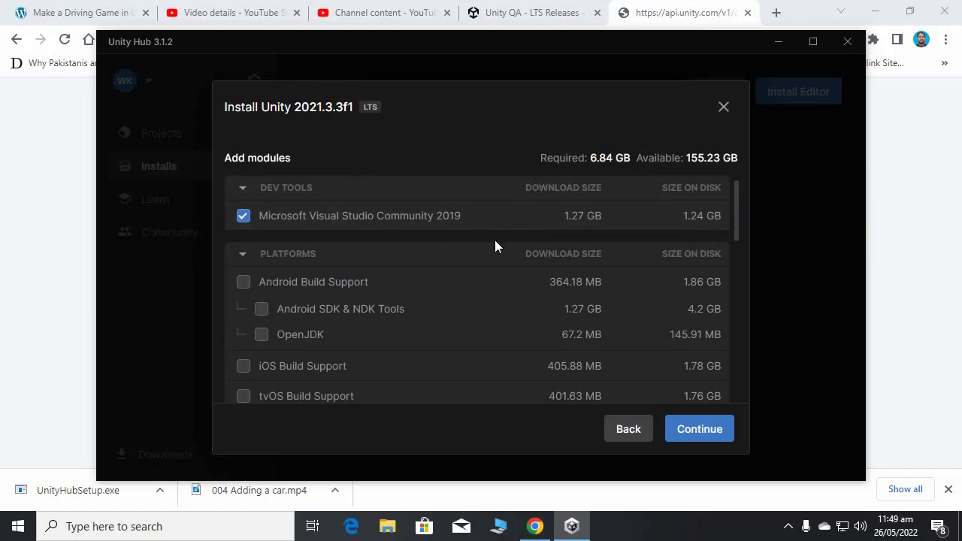
Review the available modules and exclude Documentation from the installation, keeping Microsoft Visual Studio Community 2019 selected
{"action": "scroll", "coordinate": [496, 244], "scroll_direction": "down", "scroll_amount": 10}
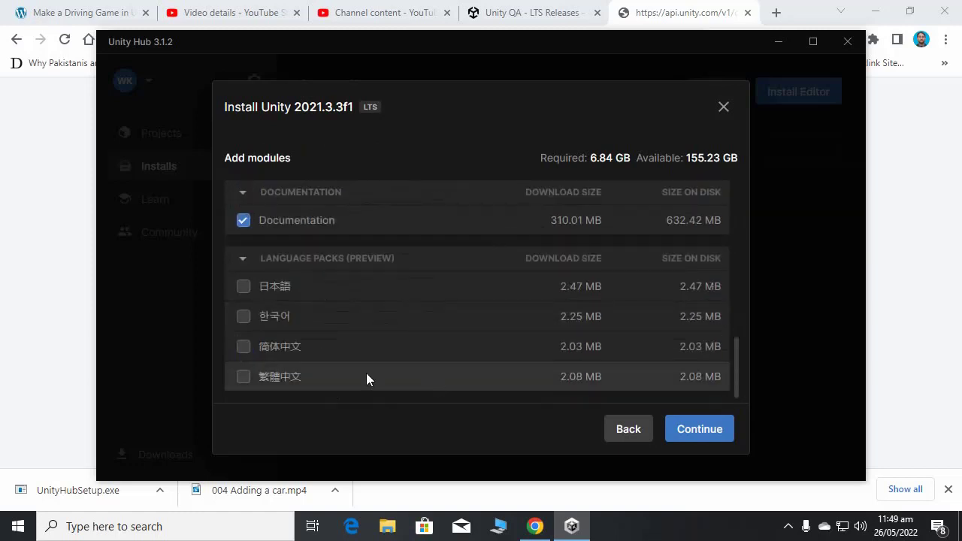
{"action": "scroll", "coordinate": [354, 360], "scroll_direction": "up", "scroll_amount": 10}
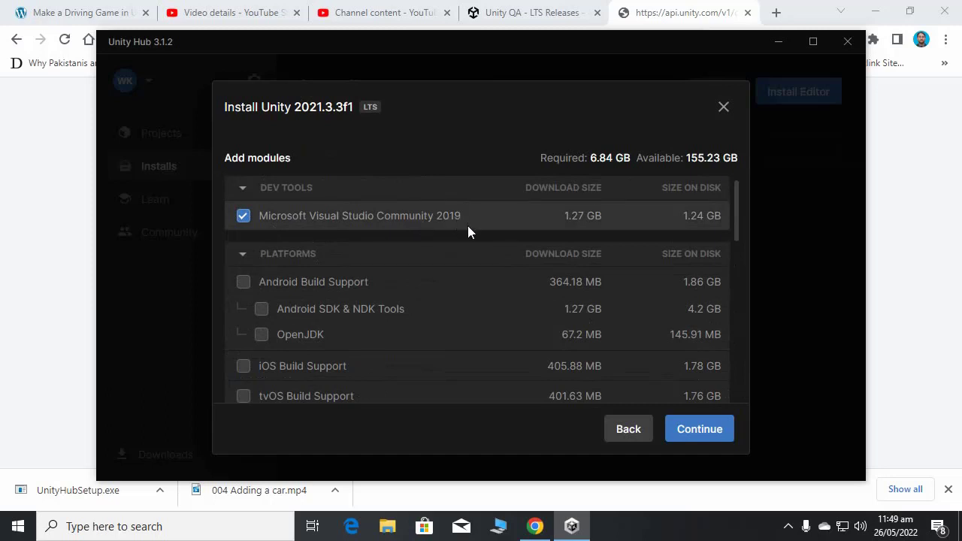
{"action": "scroll", "coordinate": [467, 225], "scroll_direction": "down", "scroll_amount": 2}
{"action": "scroll", "coordinate": [468, 227], "scroll_direction": "up", "scroll_amount": 3}
{"action": "scroll", "coordinate": [398, 300], "scroll_direction": "down", "scroll_amount": 10}
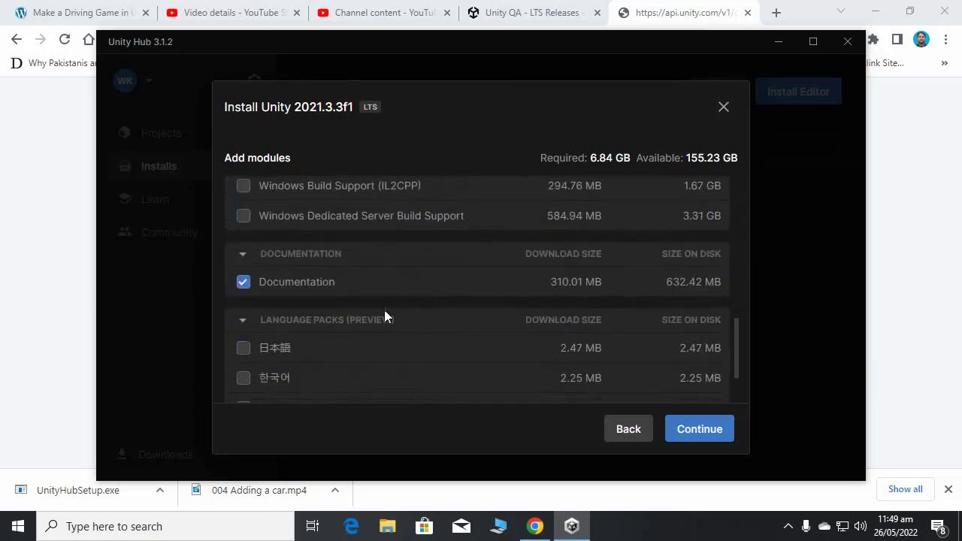
{"action": "left_click", "coordinate": [243, 281]}
{"action": "scroll", "coordinate": [419, 356], "scroll_direction": "up", "scroll_amount": 10}
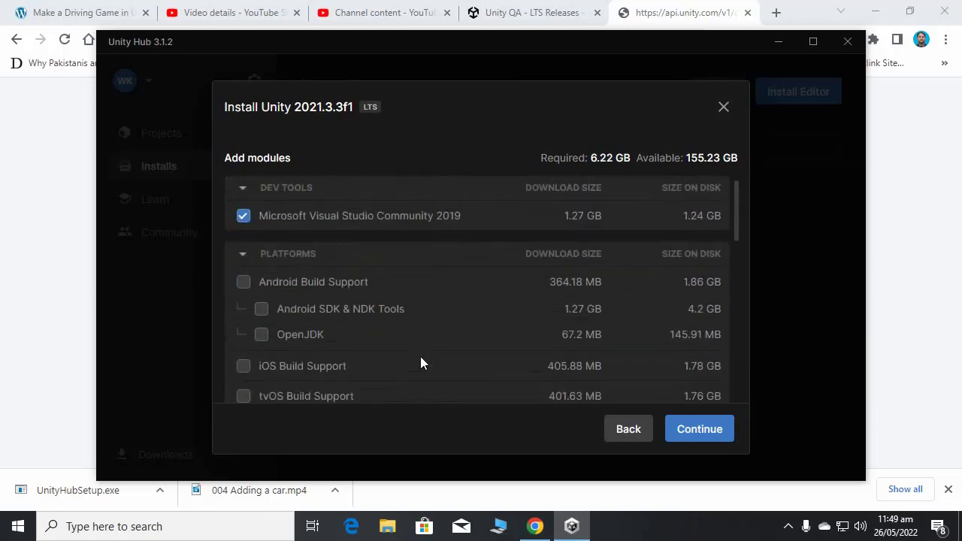
Add Android Build Support with Android SDK & NDK Tools and OpenJDK to the installation
{"action": "left_click", "coordinate": [245, 283]}
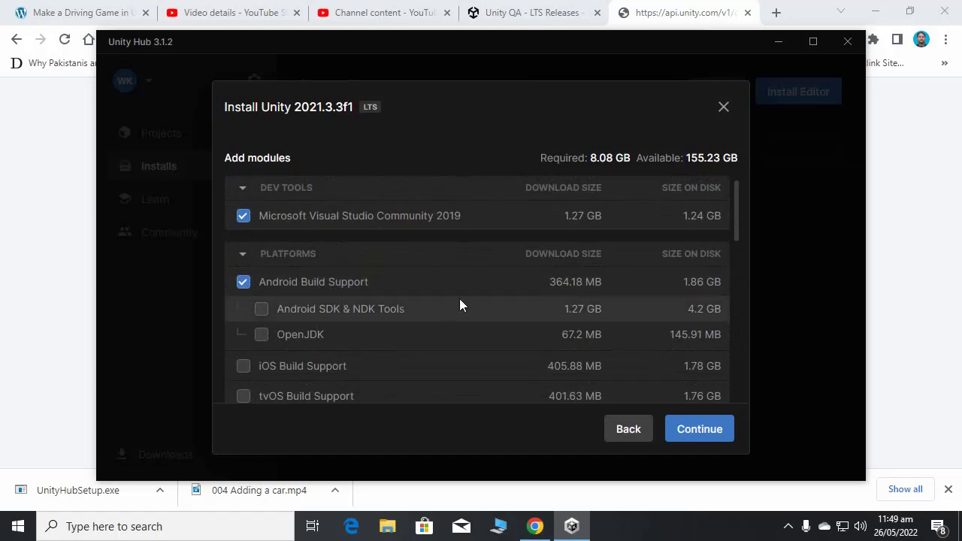
{"action": "left_click", "coordinate": [261, 309]}
{"action": "left_click", "coordinate": [261, 334]}
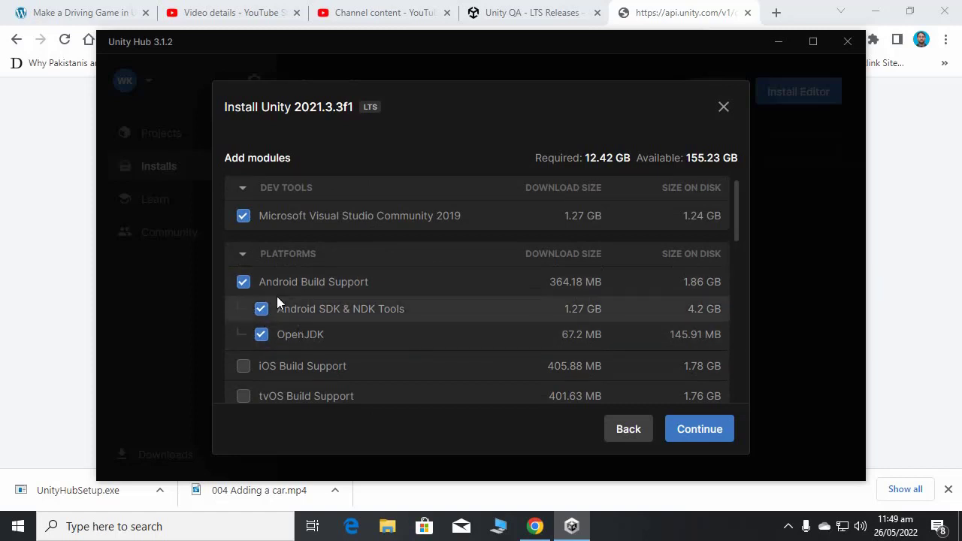
{"action": "scroll", "coordinate": [381, 276], "scroll_direction": "down", "scroll_amount": 2}
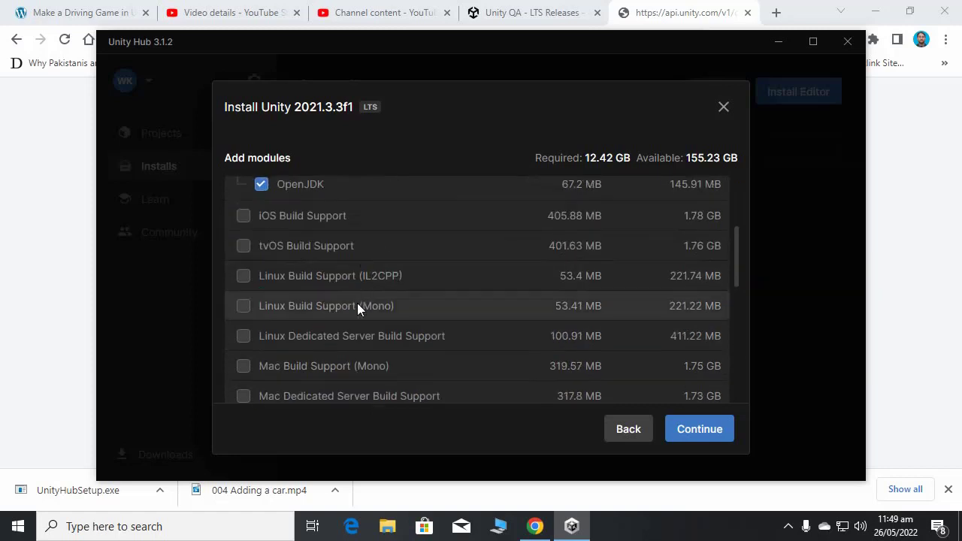
{"action": "left_click", "coordinate": [243, 218]}
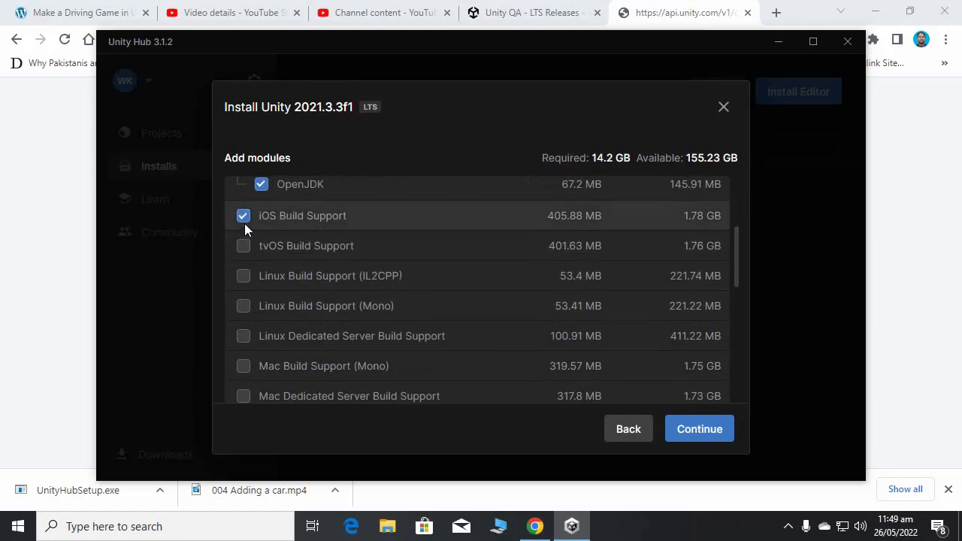
{"action": "left_click", "coordinate": [244, 218]}
{"action": "scroll", "coordinate": [279, 320], "scroll_direction": "down", "scroll_amount": 3}
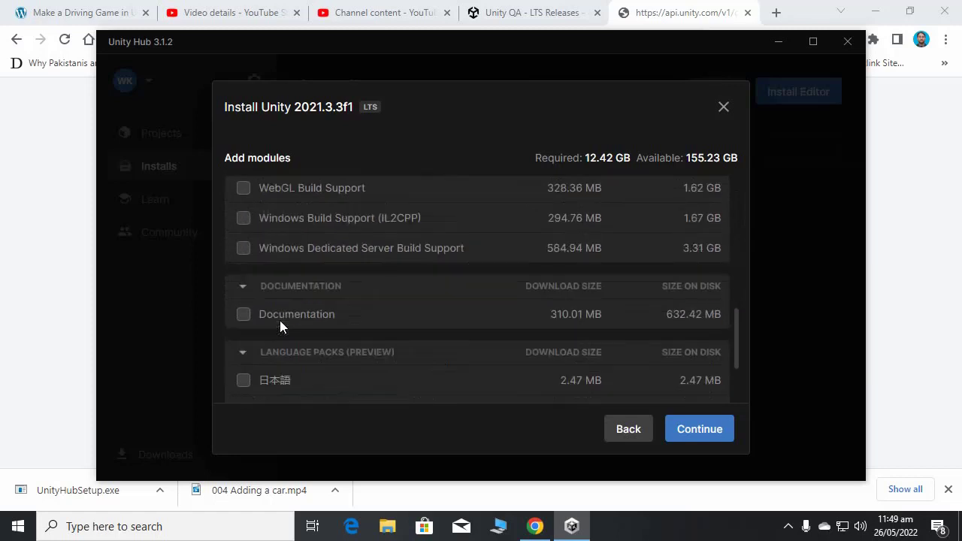
{"action": "scroll", "coordinate": [279, 320], "scroll_direction": "down", "scroll_amount": 1}
{"action": "scroll", "coordinate": [277, 284], "scroll_direction": "up", "scroll_amount": 3}
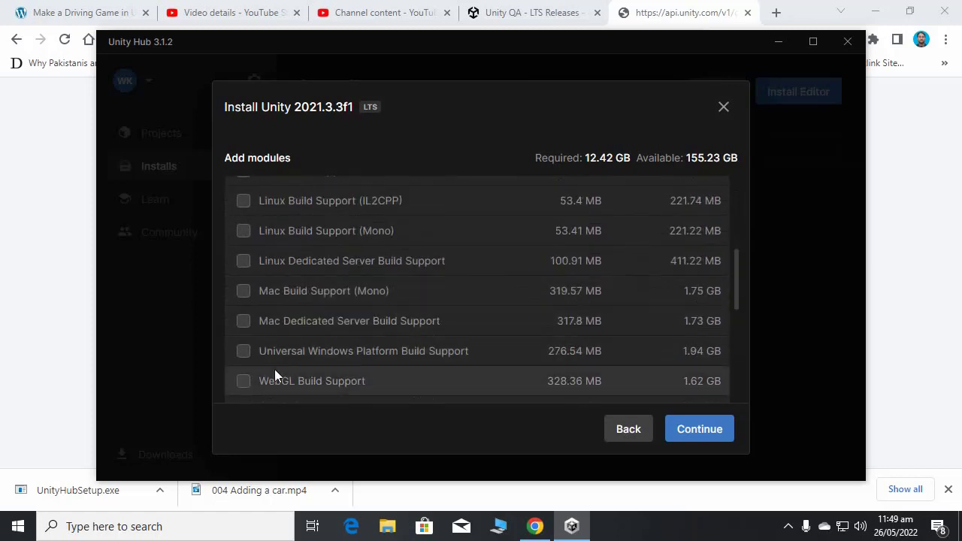
{"action": "left_click", "coordinate": [242, 383]}
{"action": "left_click", "coordinate": [242, 384]}
{"action": "scroll", "coordinate": [305, 218], "scroll_direction": "down", "scroll_amount": 3}
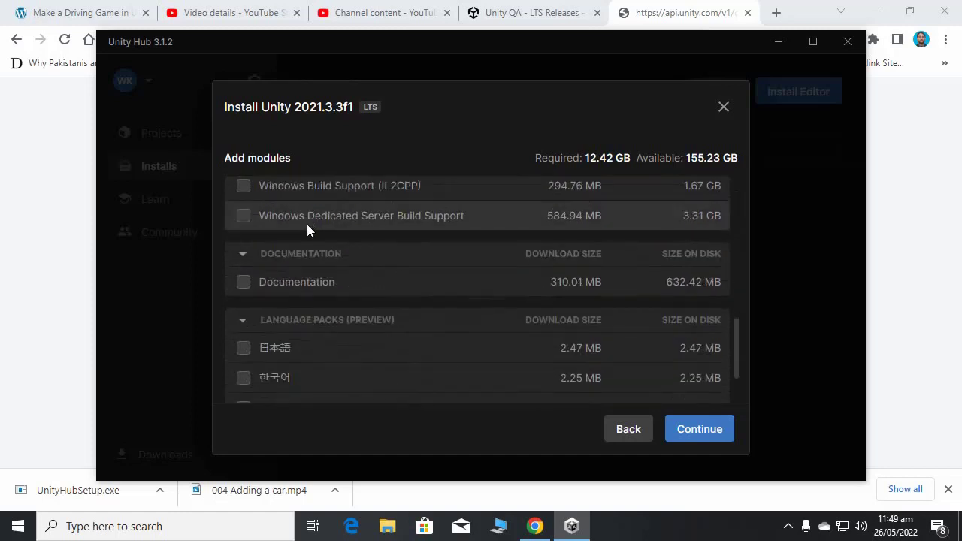
{"action": "scroll", "coordinate": [305, 351], "scroll_direction": "up", "scroll_amount": 6}
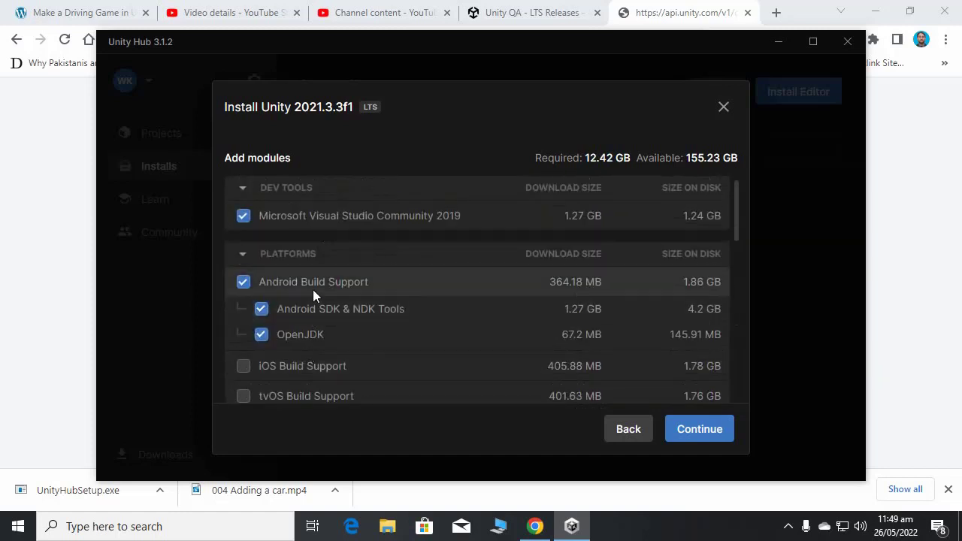
Proceed with the selected modules and accept the Visual Studio 2019 Community license terms
{"action": "left_click", "coordinate": [711, 432]}
{"action": "left_click", "coordinate": [423, 308]}
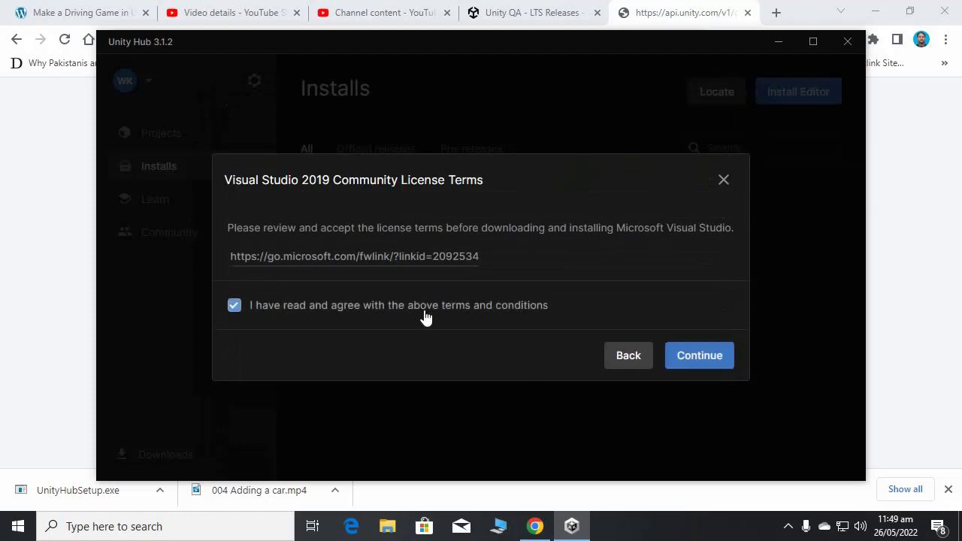
{"action": "left_click", "coordinate": [690, 366]}
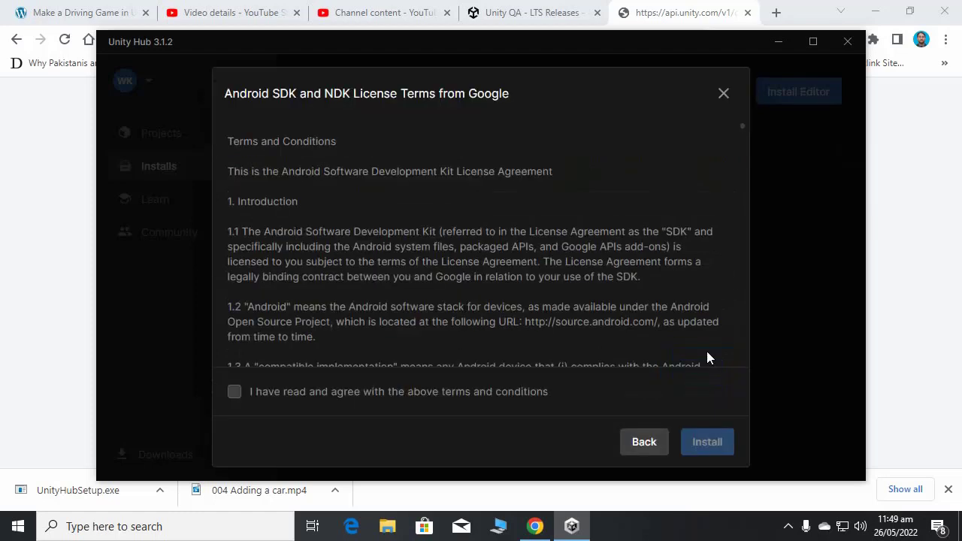
Accept the Android SDK and NDK license terms from Google and start the Unity 2021.3.3f1 installation
{"action": "left_click", "coordinate": [344, 394]}
{"action": "left_click", "coordinate": [699, 442]}
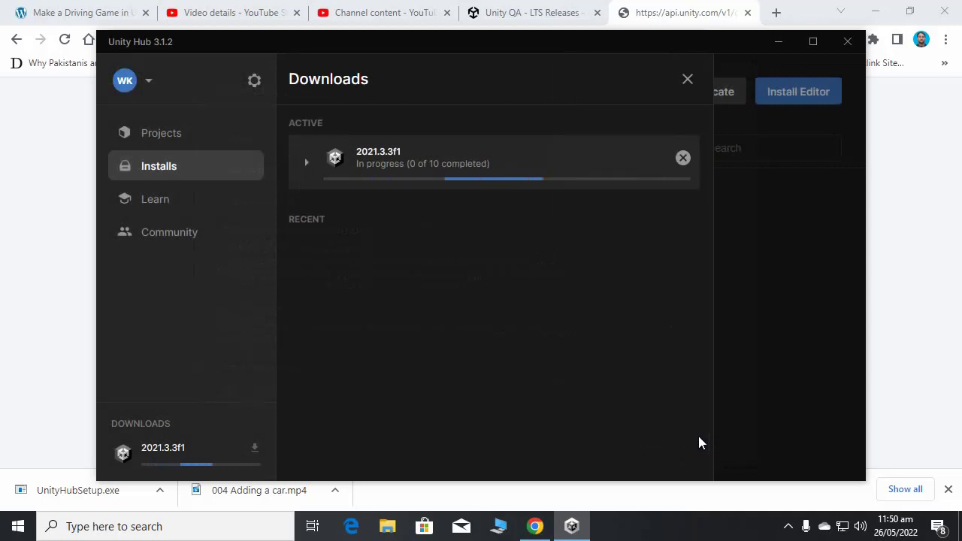
Expand the active 2021.3.3f1 download, look through its queued components, and collapse the list again
{"action": "left_click", "coordinate": [307, 163]}
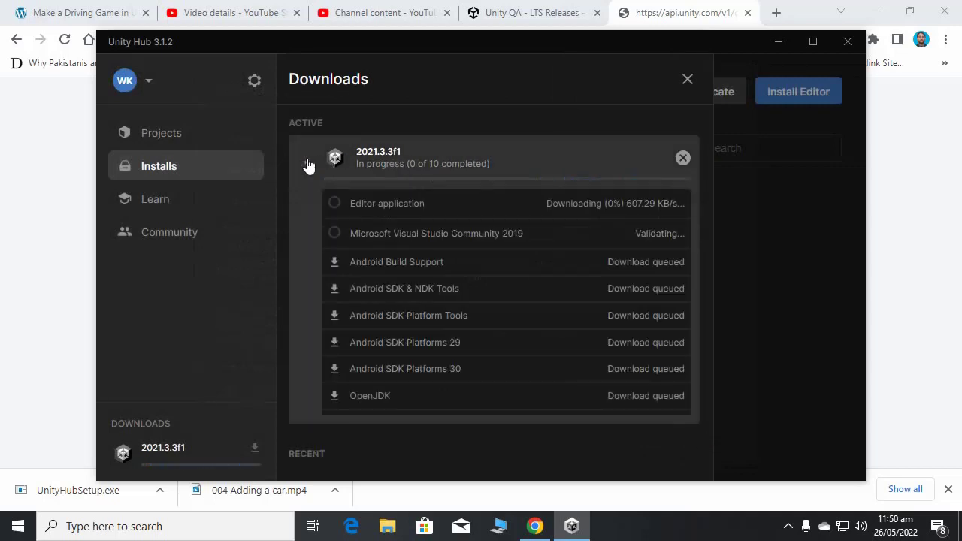
{"action": "scroll", "coordinate": [515, 366], "scroll_direction": "down", "scroll_amount": 1}
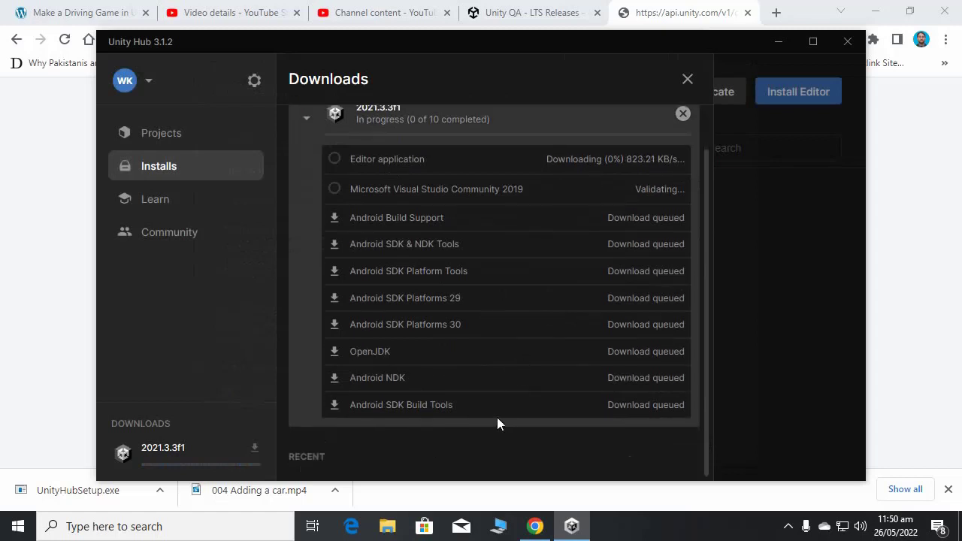
{"action": "scroll", "coordinate": [470, 410], "scroll_direction": "up", "scroll_amount": 1}
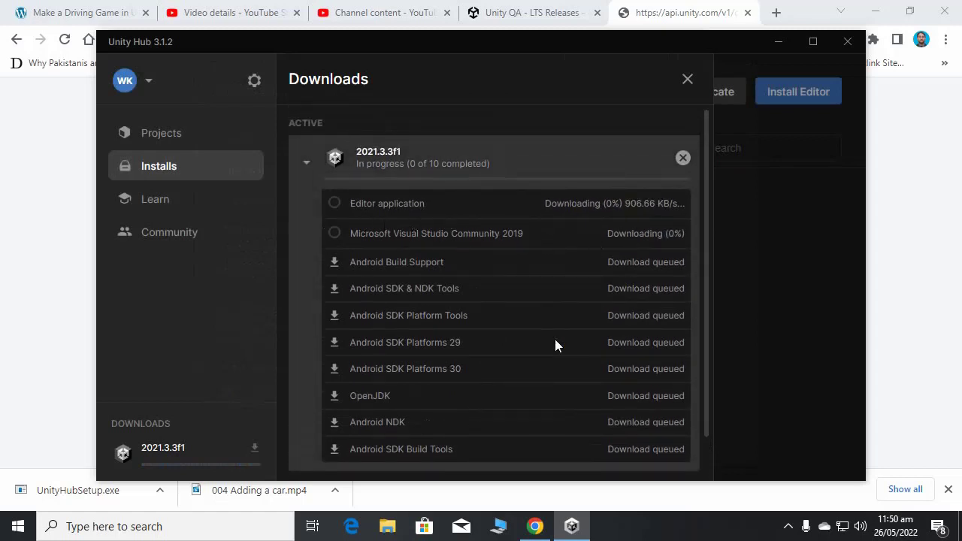
{"action": "left_click", "coordinate": [307, 165]}
{"action": "left_click", "coordinate": [791, 527]}
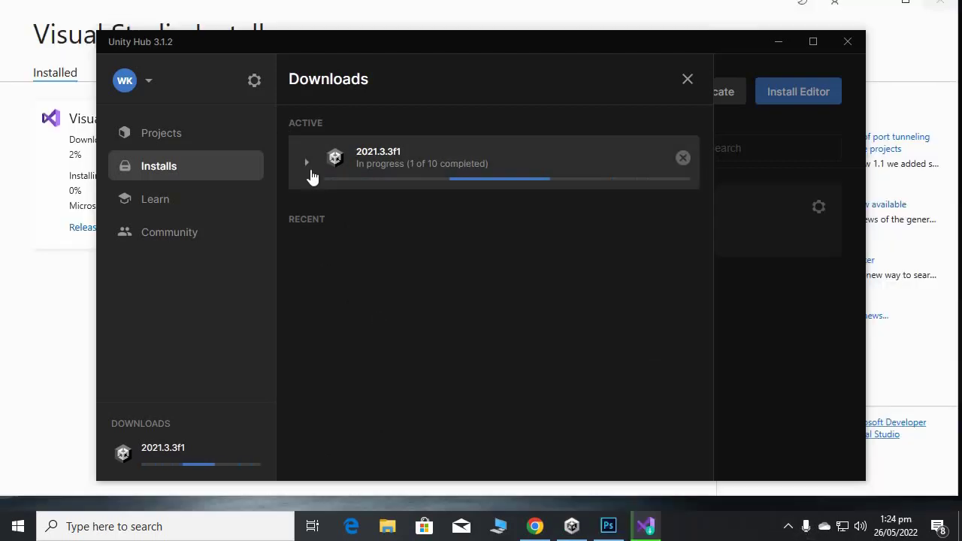
Check the installation progress of each 2021.3.3f1 component, and minimize Unity Hub to view the Visual Studio Installer
{"action": "left_click", "coordinate": [307, 161]}
{"action": "scroll", "coordinate": [521, 361], "scroll_direction": "down", "scroll_amount": 1}
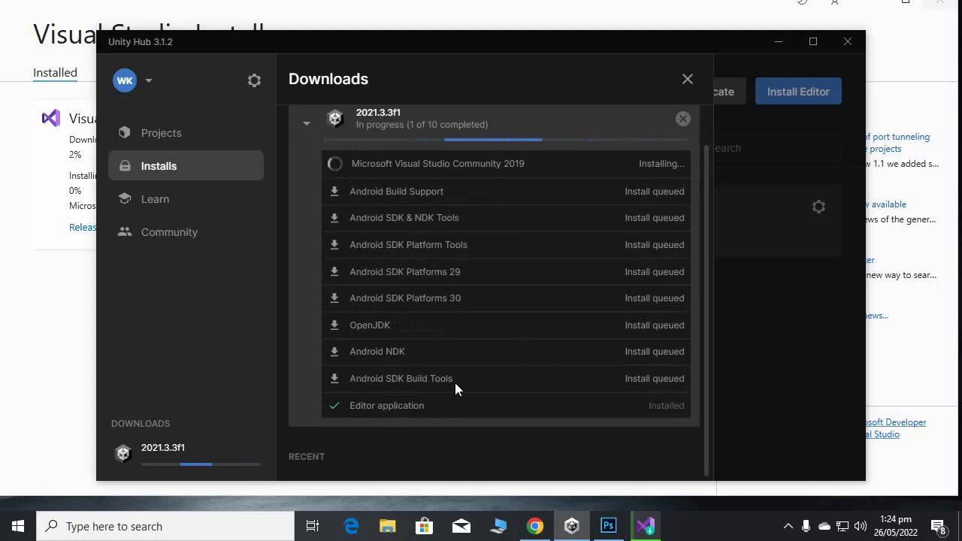
{"action": "scroll", "coordinate": [486, 181], "scroll_direction": "up", "scroll_amount": 1}
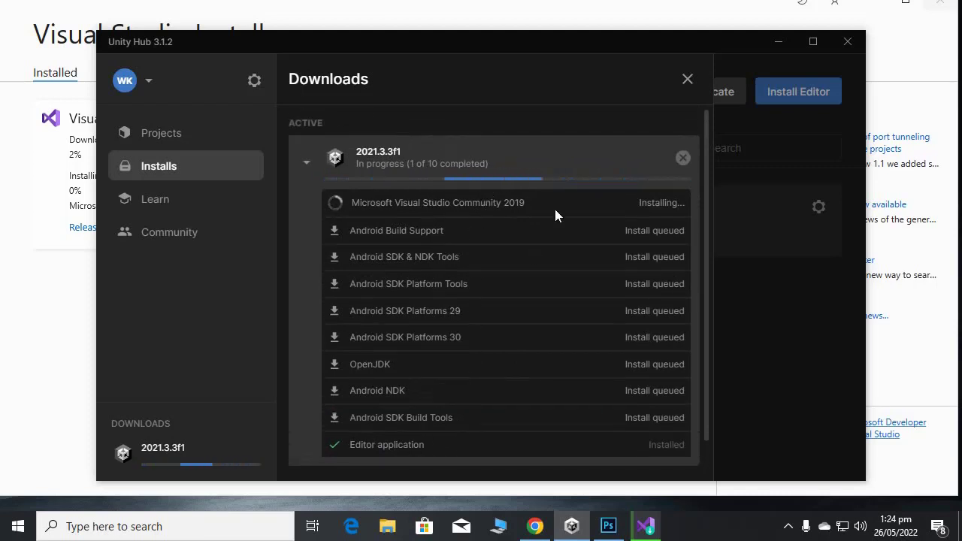
{"action": "left_click", "coordinate": [779, 44]}
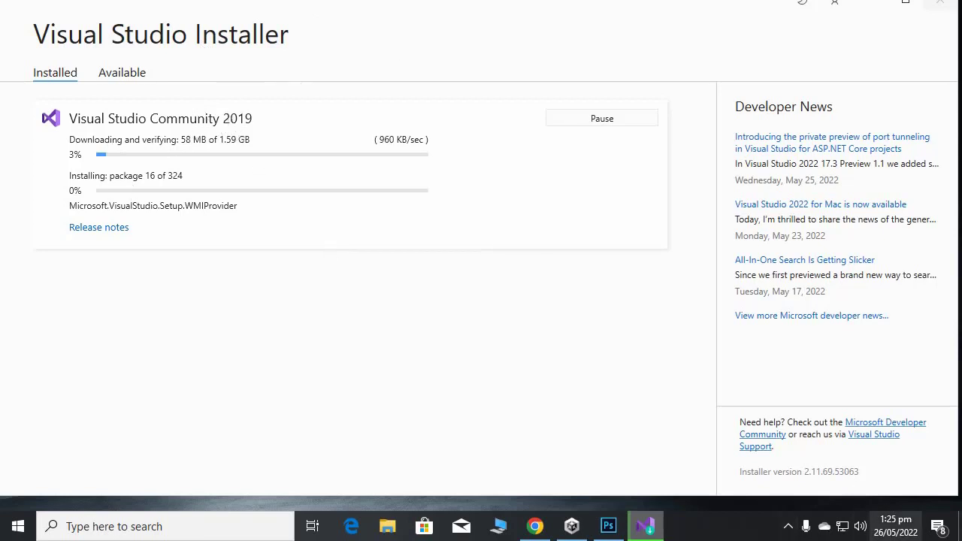
{"action": "left_click", "coordinate": [788, 526]}
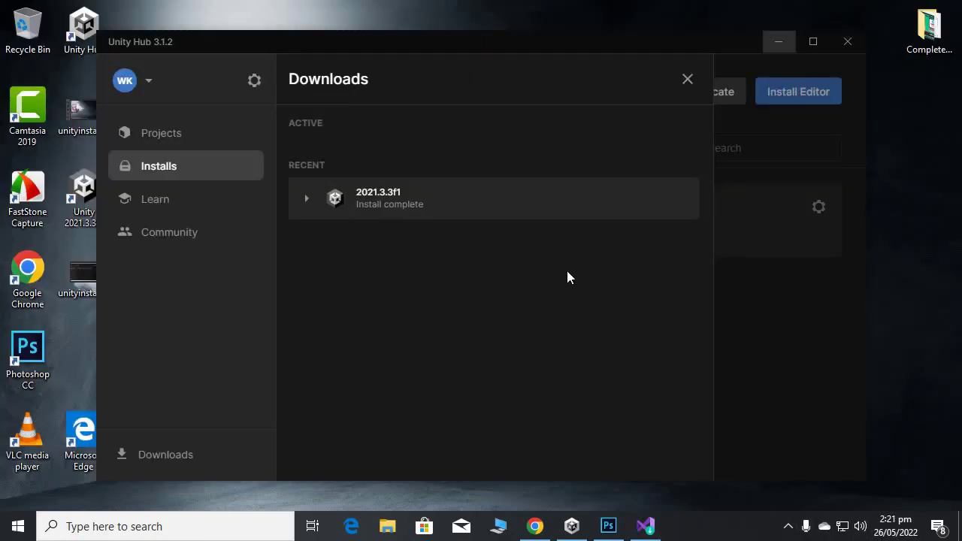
Expand the recent 2021.3.3f1 install and check the status of every component, down to Microsoft Visual Studio Community 2019
{"action": "left_click", "coordinate": [306, 202]}
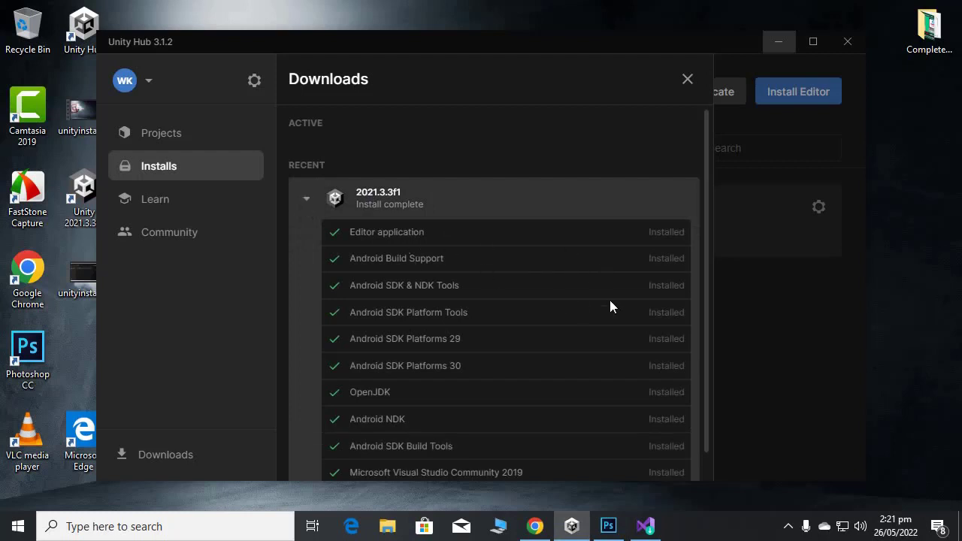
{"action": "scroll", "coordinate": [609, 342], "scroll_direction": "down", "scroll_amount": 1}
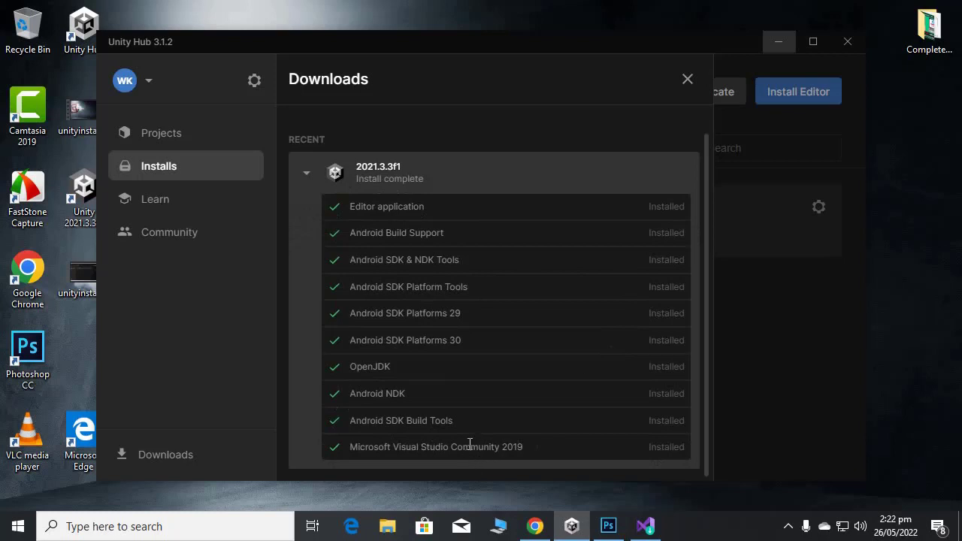
Switch to Visual Studio Installer, open the modification options for Visual Studio Community 2019, and check the selected workloads, including Game development with Unity
{"action": "left_click", "coordinate": [657, 528]}
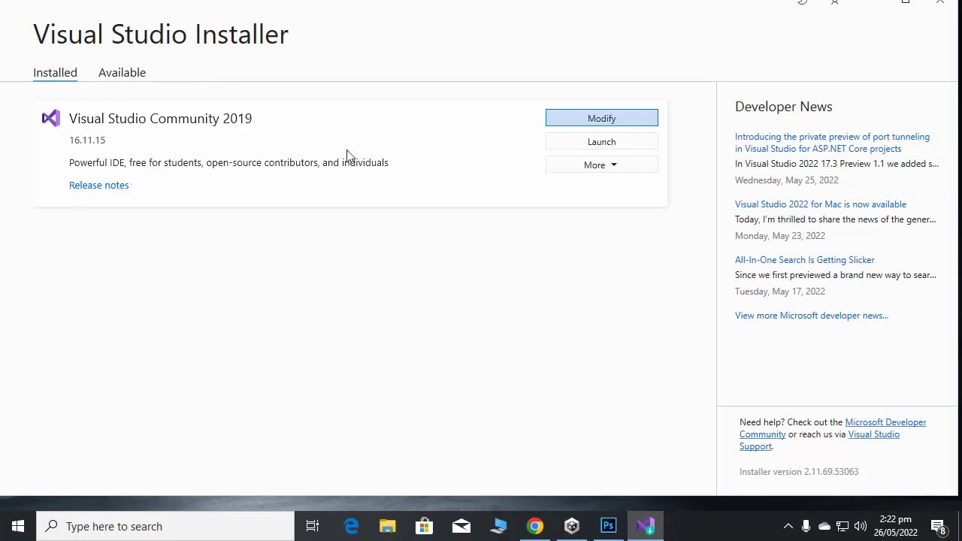
{"action": "left_click", "coordinate": [599, 121]}
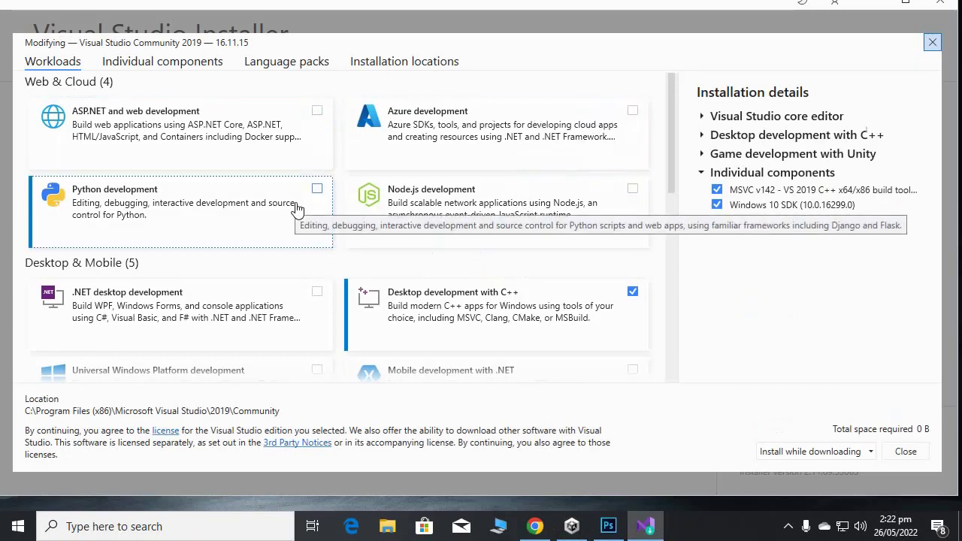
{"action": "scroll", "coordinate": [455, 257], "scroll_direction": "down", "scroll_amount": 1}
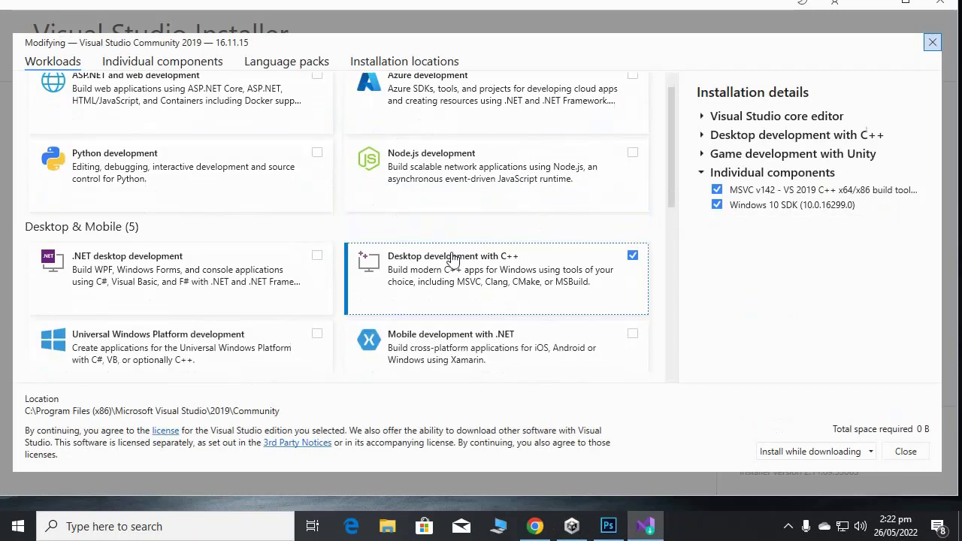
{"action": "scroll", "coordinate": [451, 259], "scroll_direction": "down", "scroll_amount": 2}
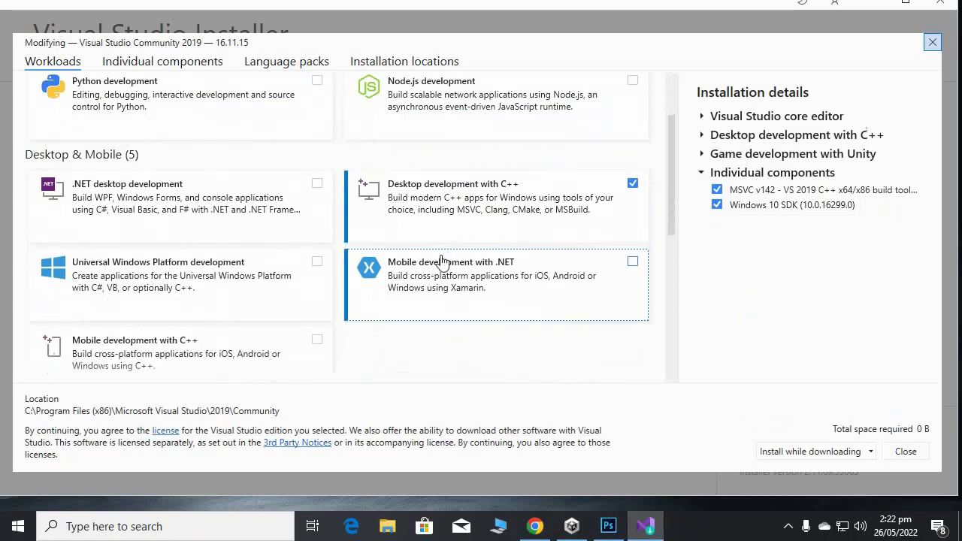
{"action": "scroll", "coordinate": [319, 263], "scroll_direction": "down", "scroll_amount": 2}
{"action": "scroll", "coordinate": [318, 275], "scroll_direction": "down", "scroll_amount": 2}
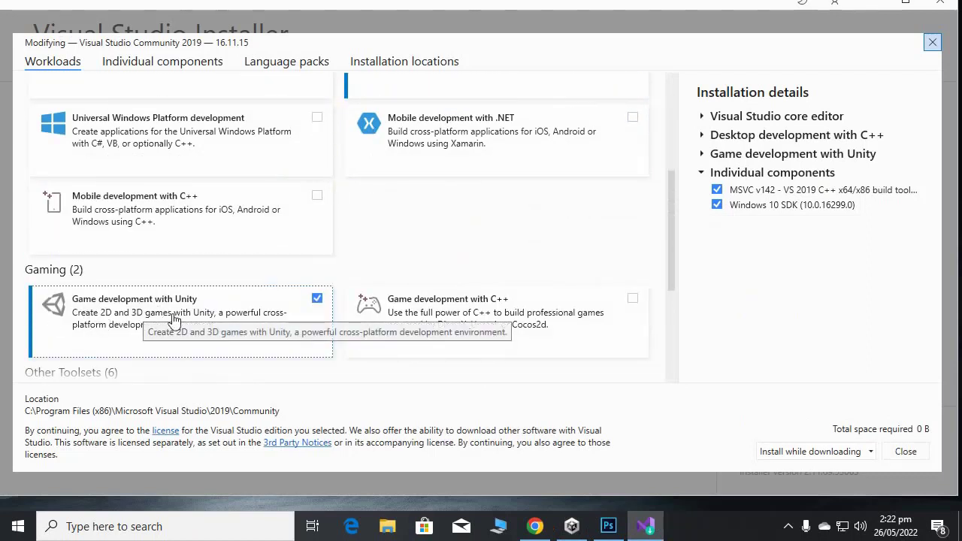
{"action": "scroll", "coordinate": [173, 317], "scroll_direction": "down", "scroll_amount": 2}
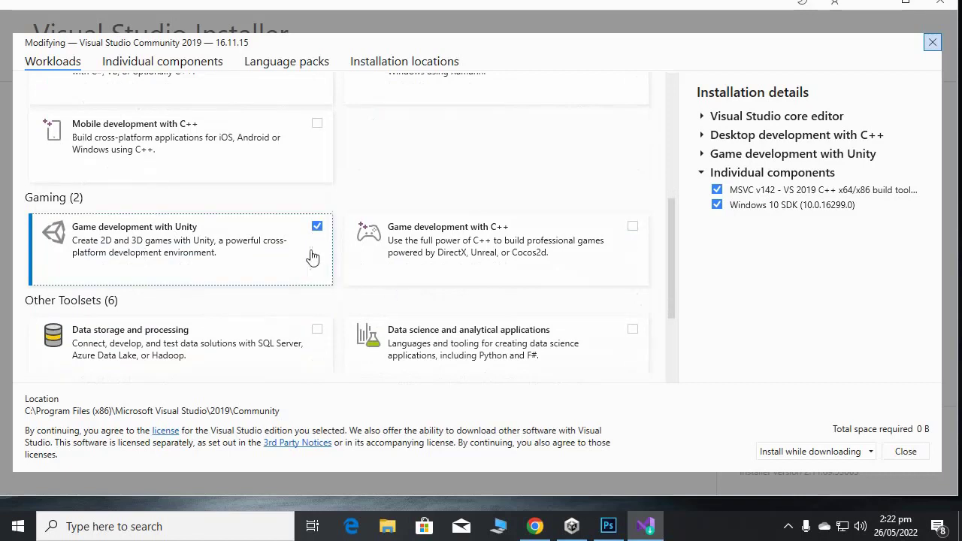
{"action": "left_click", "coordinate": [410, 241]}
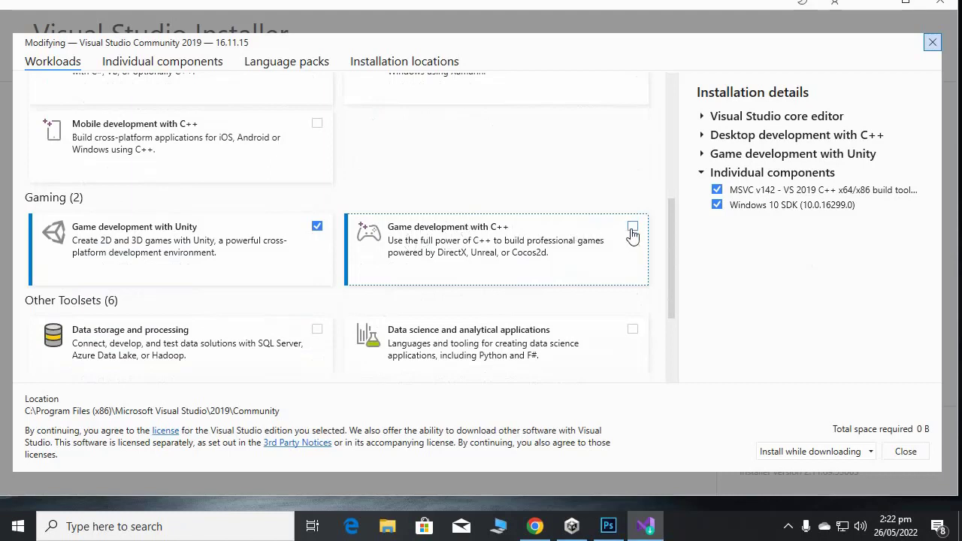
{"action": "left_click", "coordinate": [634, 229]}
{"action": "left_click", "coordinate": [635, 231]}
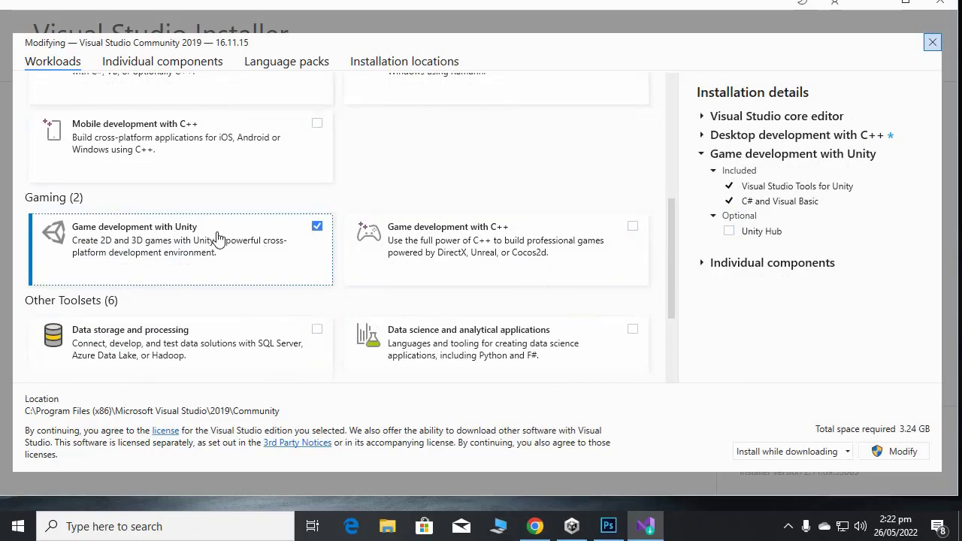
Look through the remaining workloads, leave the Visual Studio Community 2019 modification without applying changes, and close Visual Studio Installer
{"action": "scroll", "coordinate": [485, 350], "scroll_direction": "down", "scroll_amount": 5}
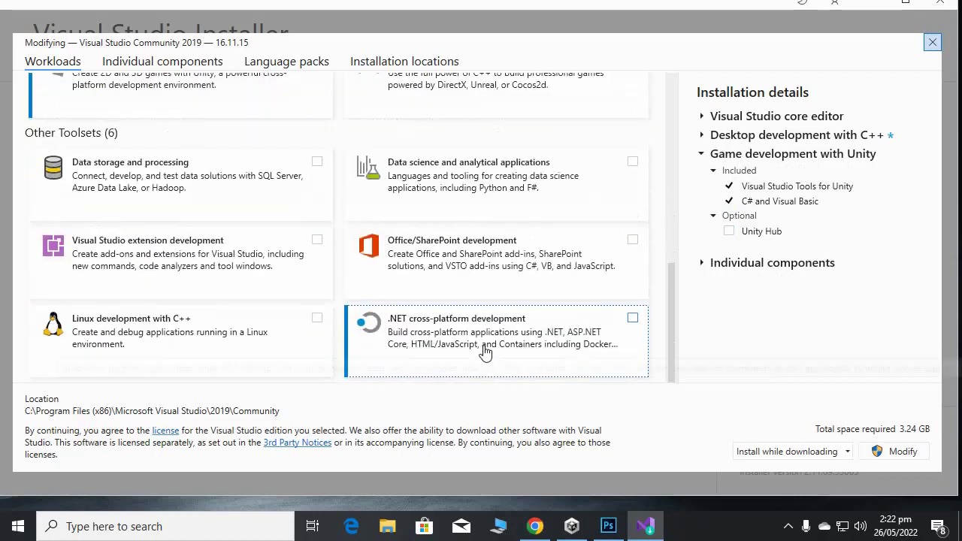
{"action": "scroll", "coordinate": [511, 343], "scroll_direction": "up", "scroll_amount": 15}
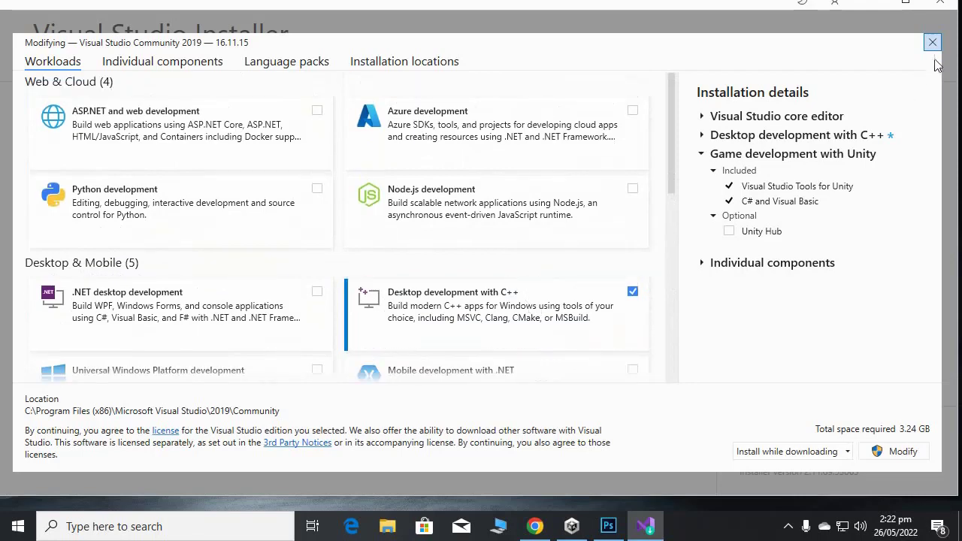
{"action": "left_click", "coordinate": [931, 47]}
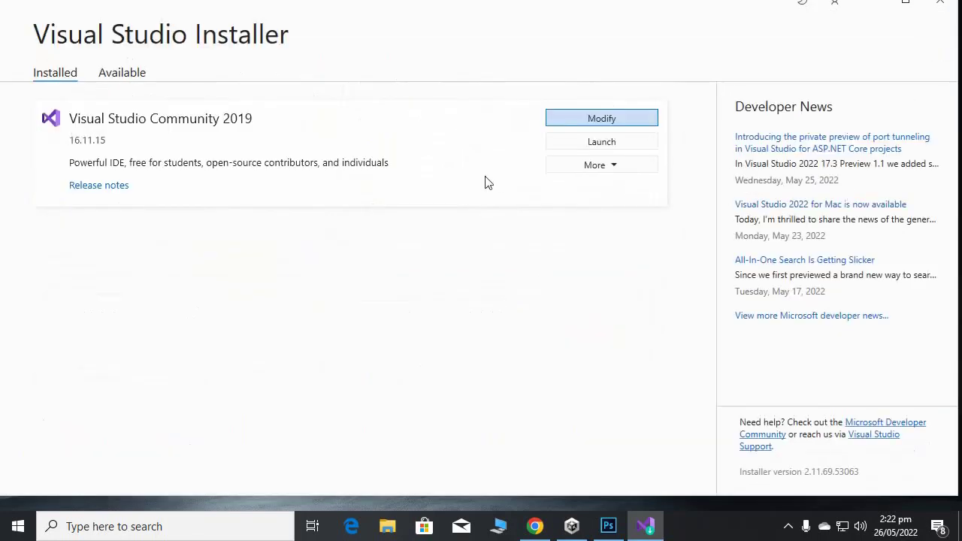
{"action": "left_click", "coordinate": [937, 6]}
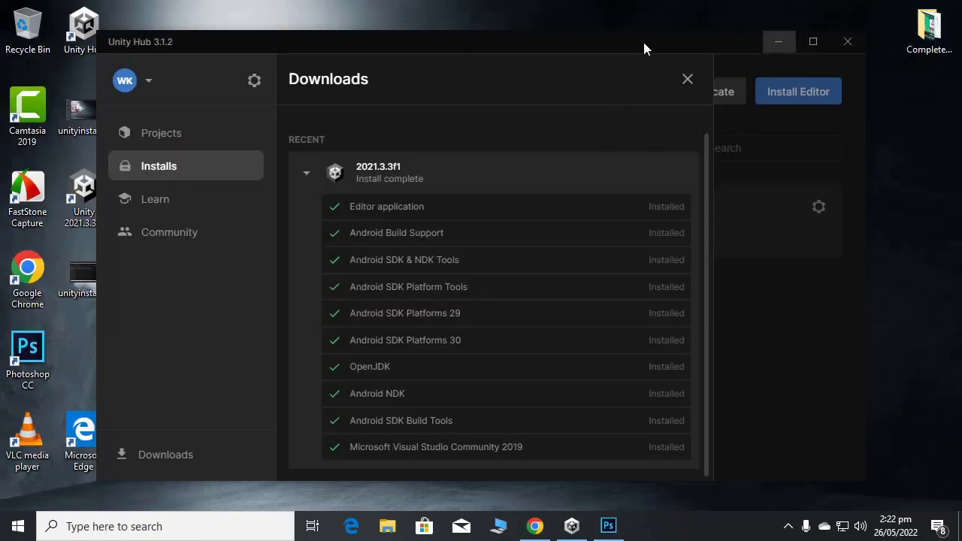
{"action": "left_click_drag", "start_coordinate": [643, 42], "coordinate": [642, 48]}
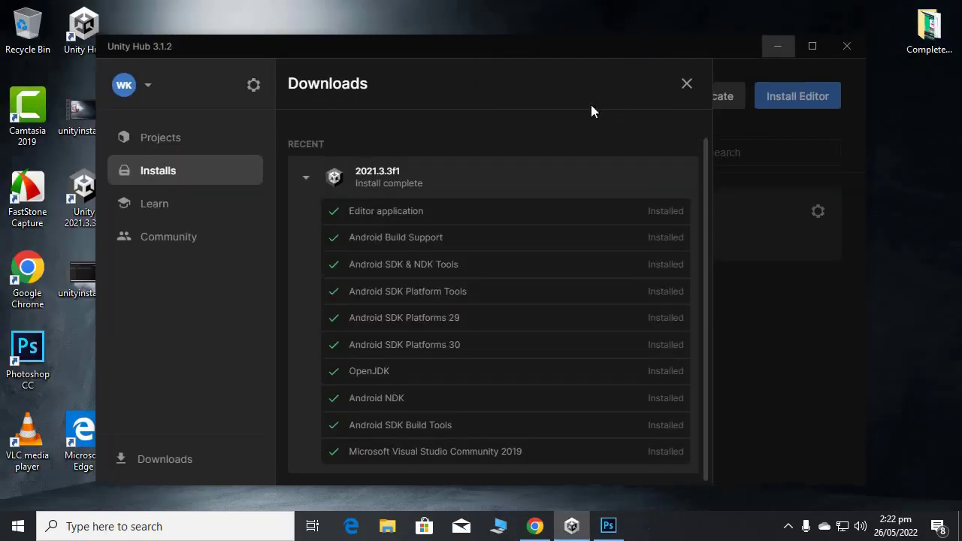
{"action": "right_click", "coordinate": [509, 3]}
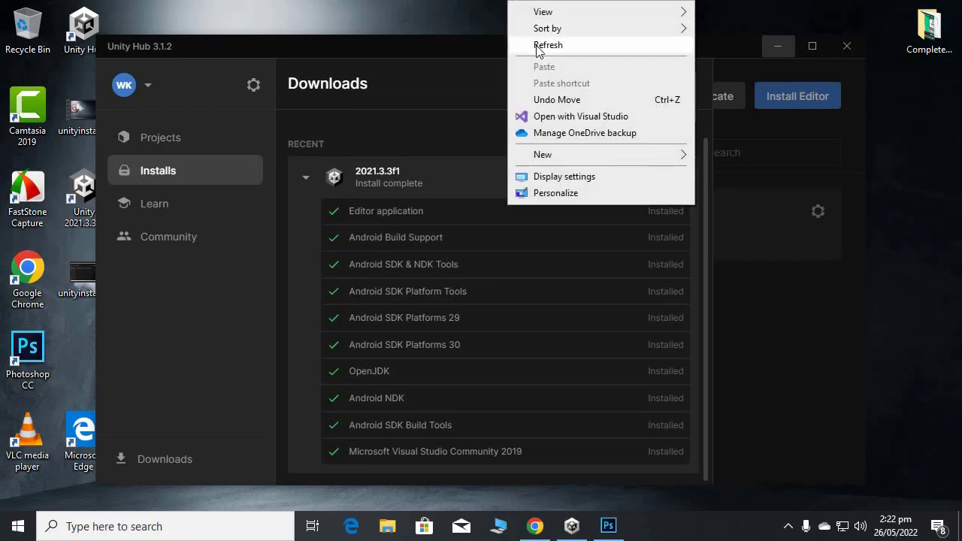
{"action": "left_click", "coordinate": [537, 47]}
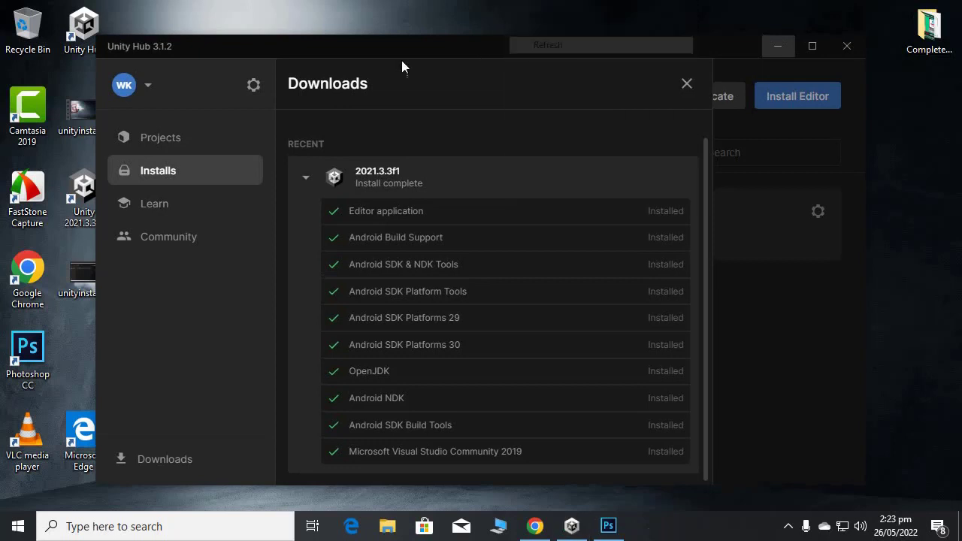
{"action": "right_click", "coordinate": [523, 6]}
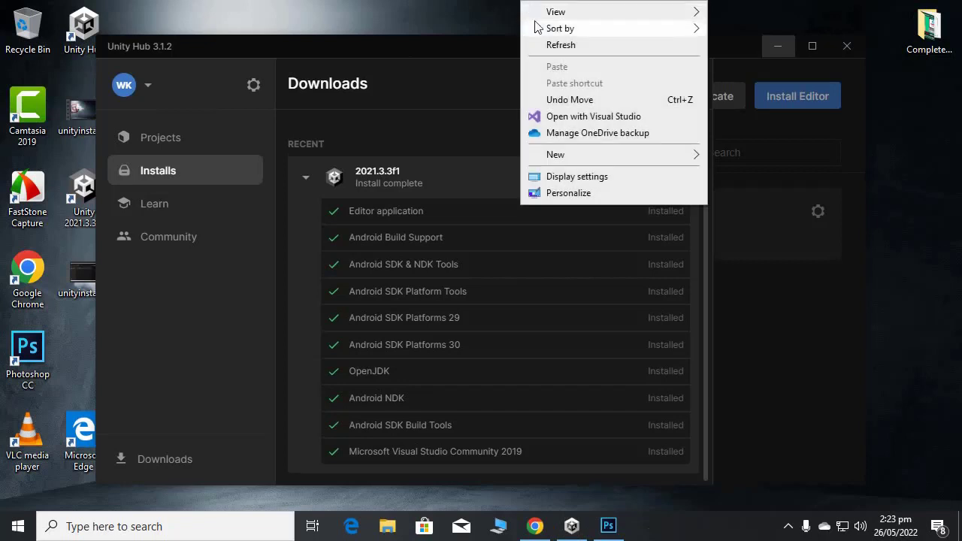
{"action": "left_click", "coordinate": [549, 43]}
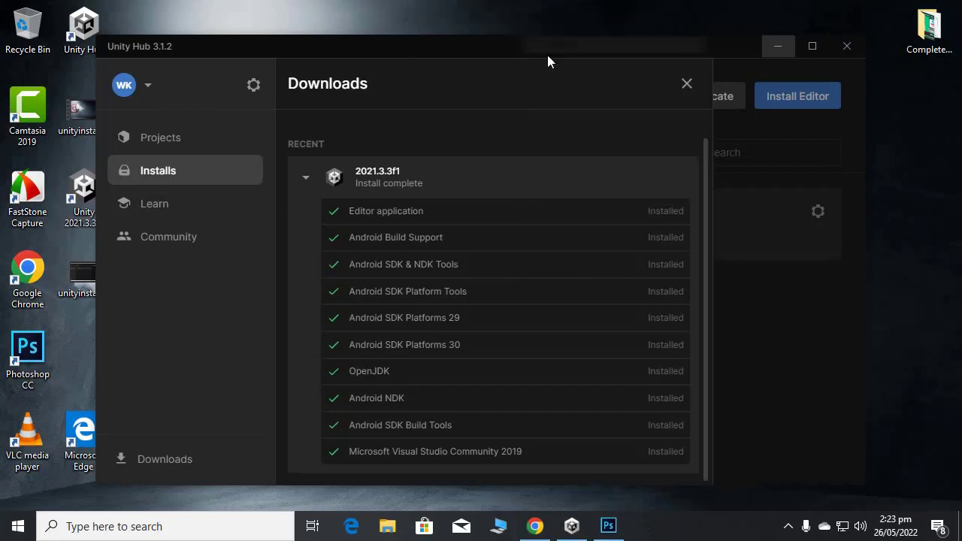
Close the Unity Hub window to return to the desktop
{"action": "left_click", "coordinate": [666, 51]}
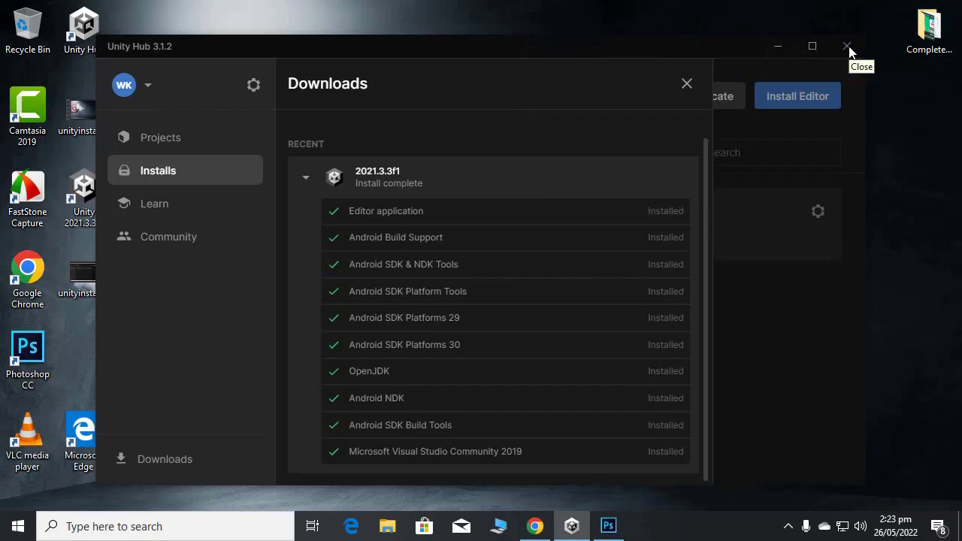
{"action": "key", "text": "alt+F4"}
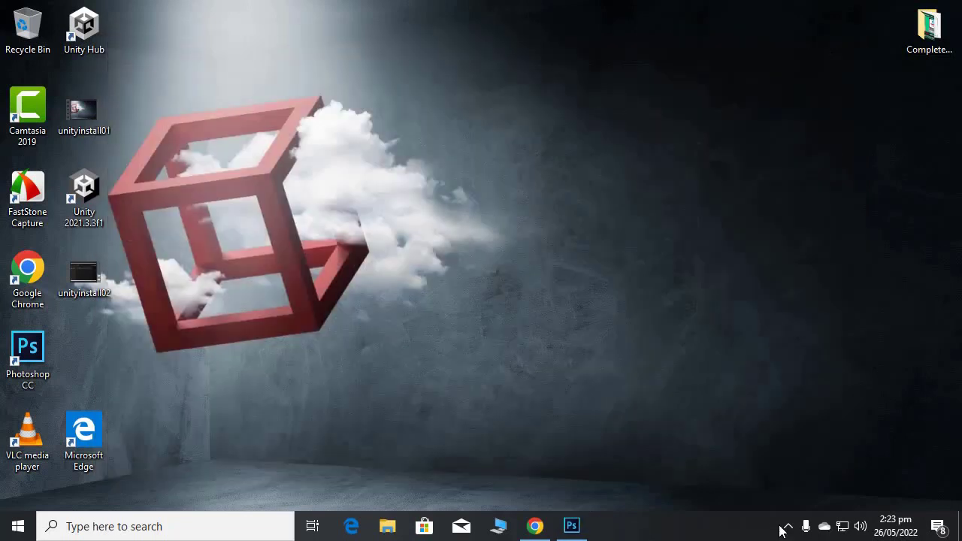